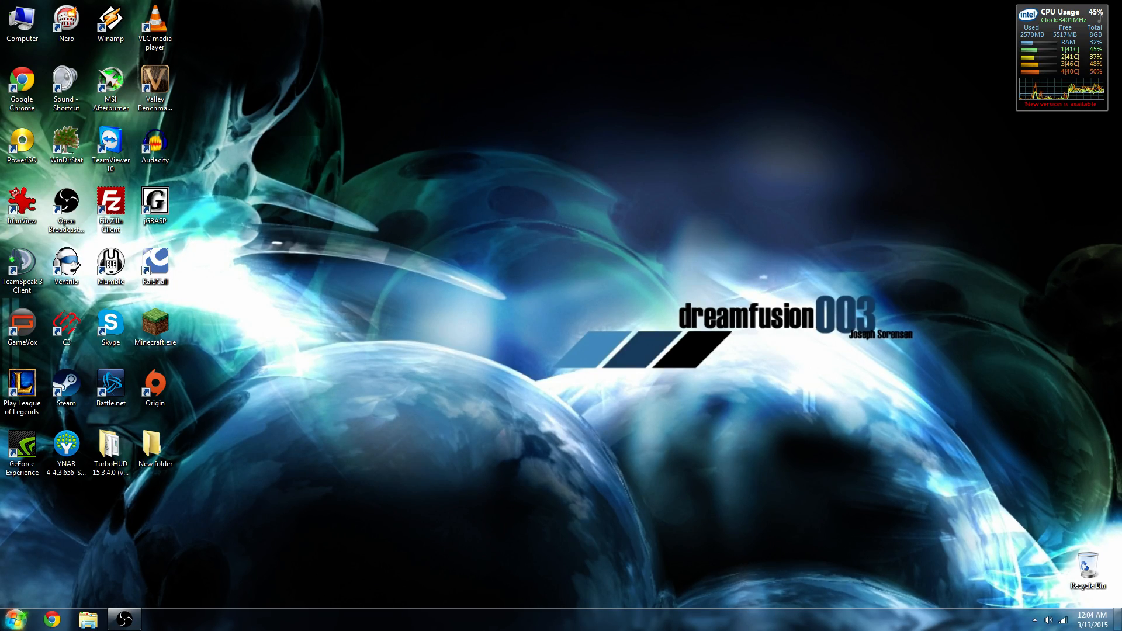
Launch regedit from Start search and resize the key tree pane
click(12, 621)
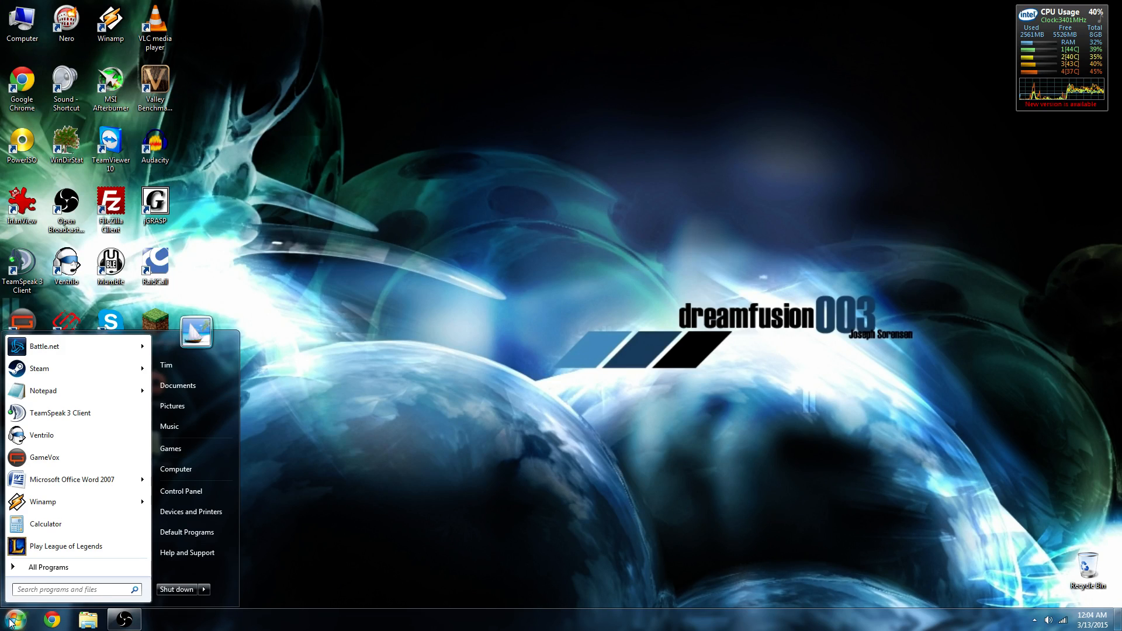
text(regedit)
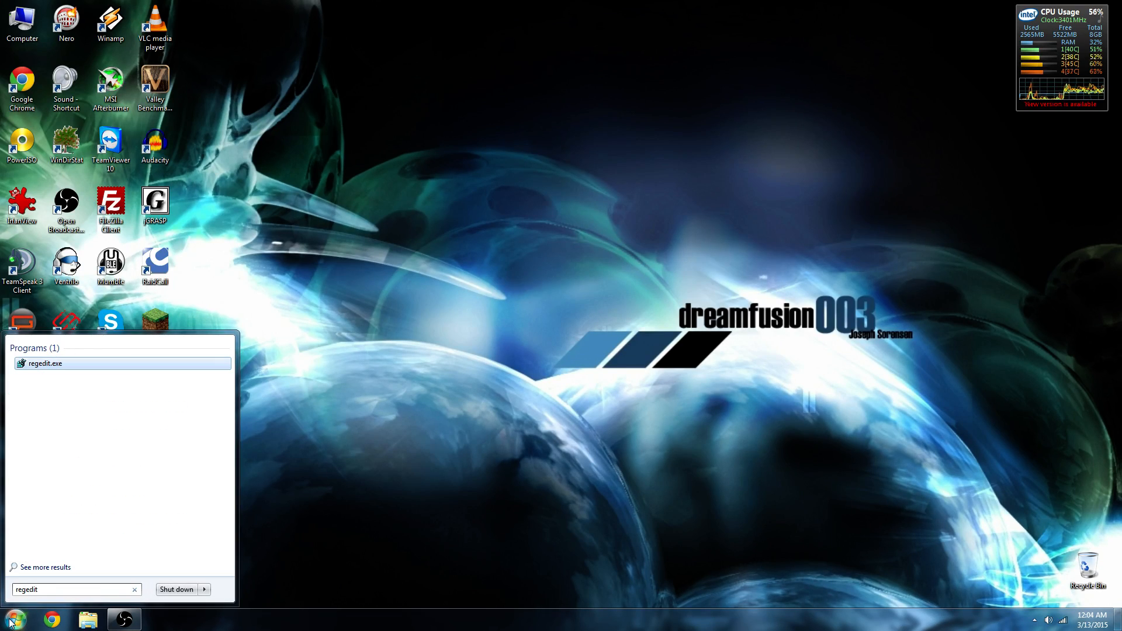
key(Return)
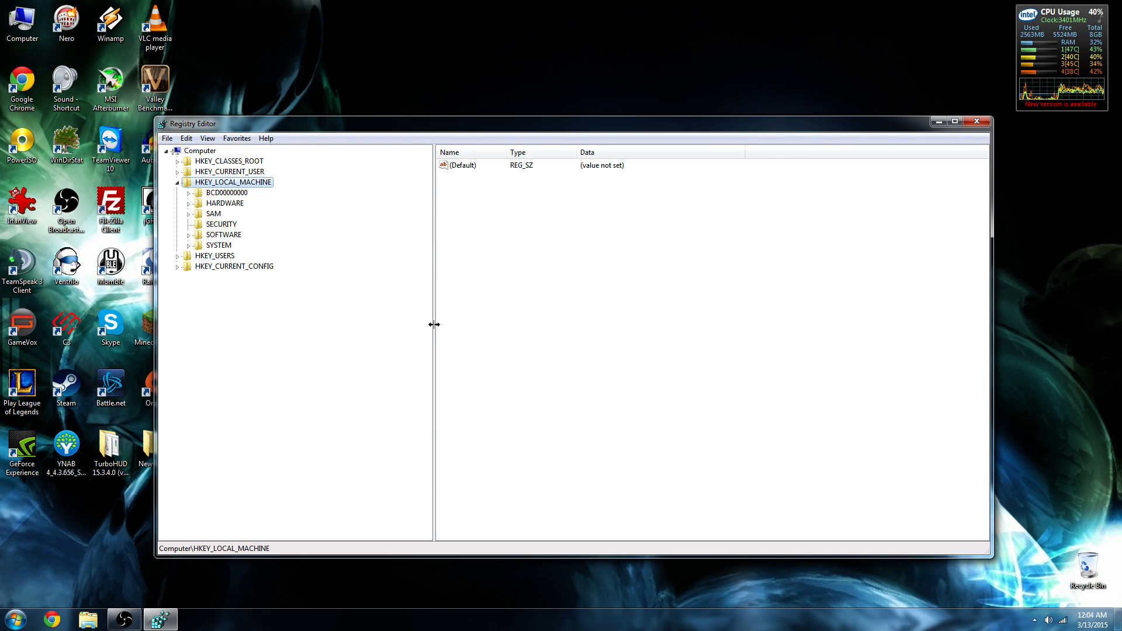
drag(434, 325, 270, 325)
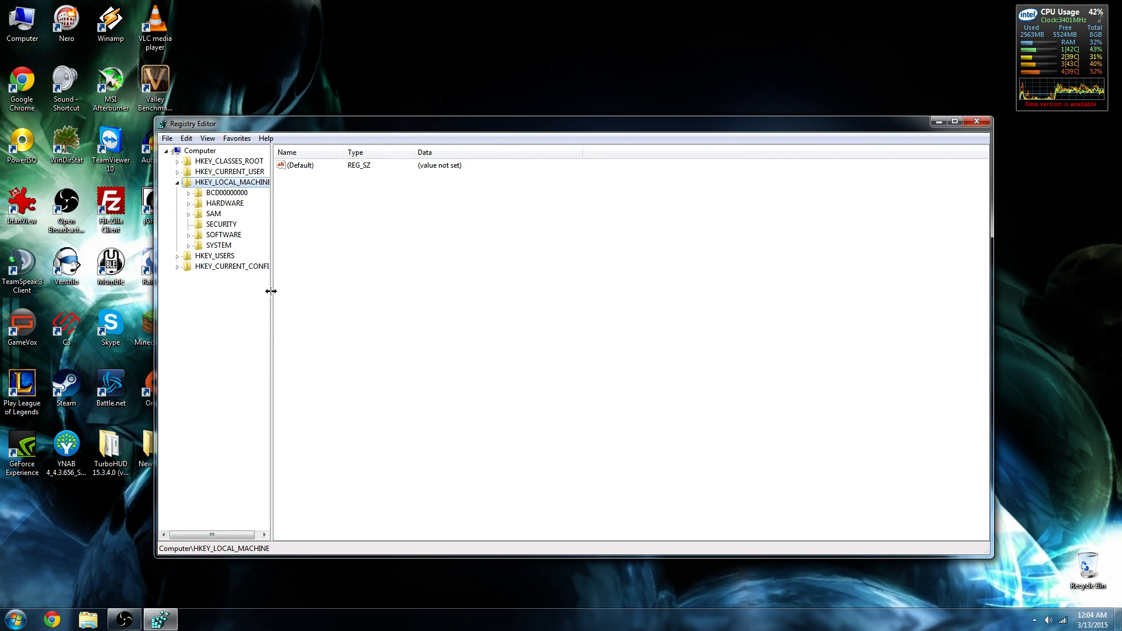
drag(271, 291, 419, 287)
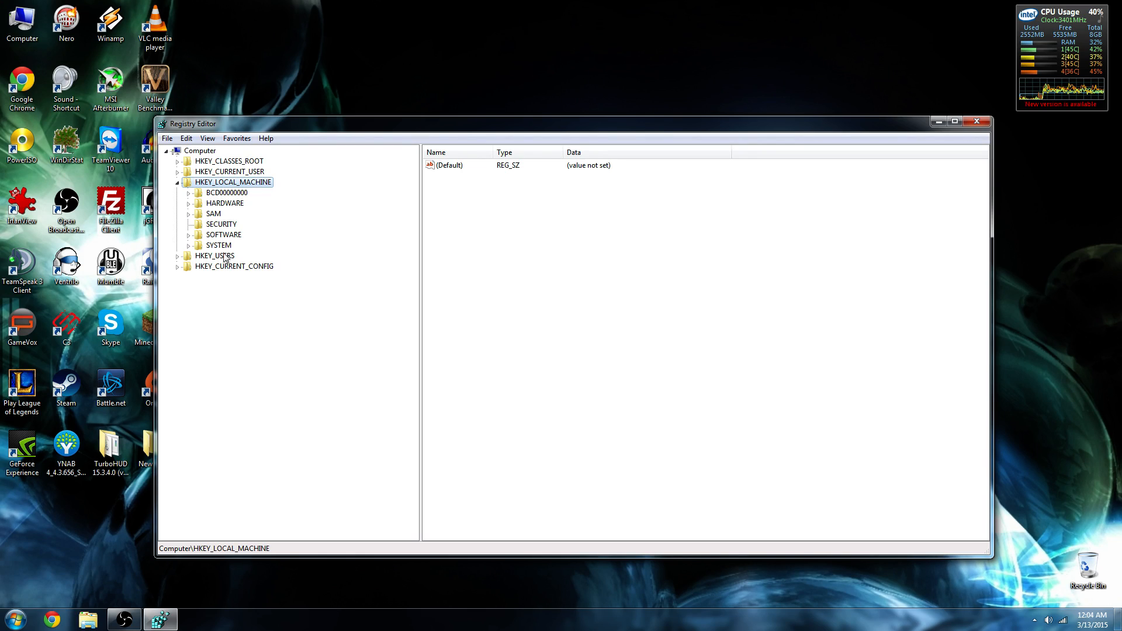
Expand HKEY_LOCAL_MACHINE > SYSTEM > CurrentControlSet > services and browse the service keys
click(191, 245)
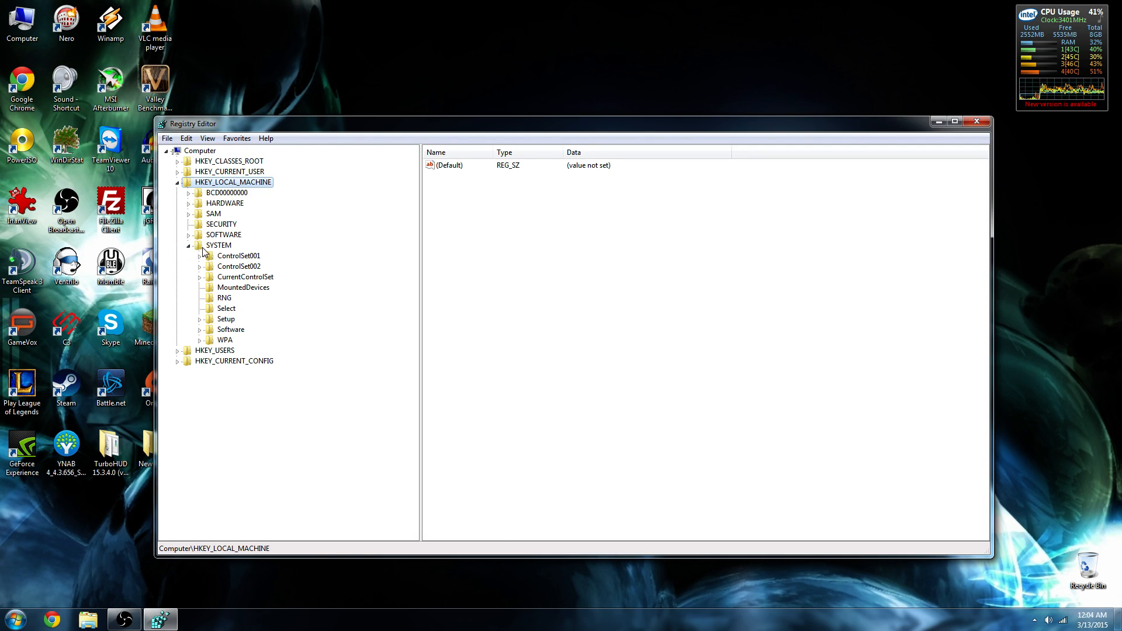
click(217, 246)
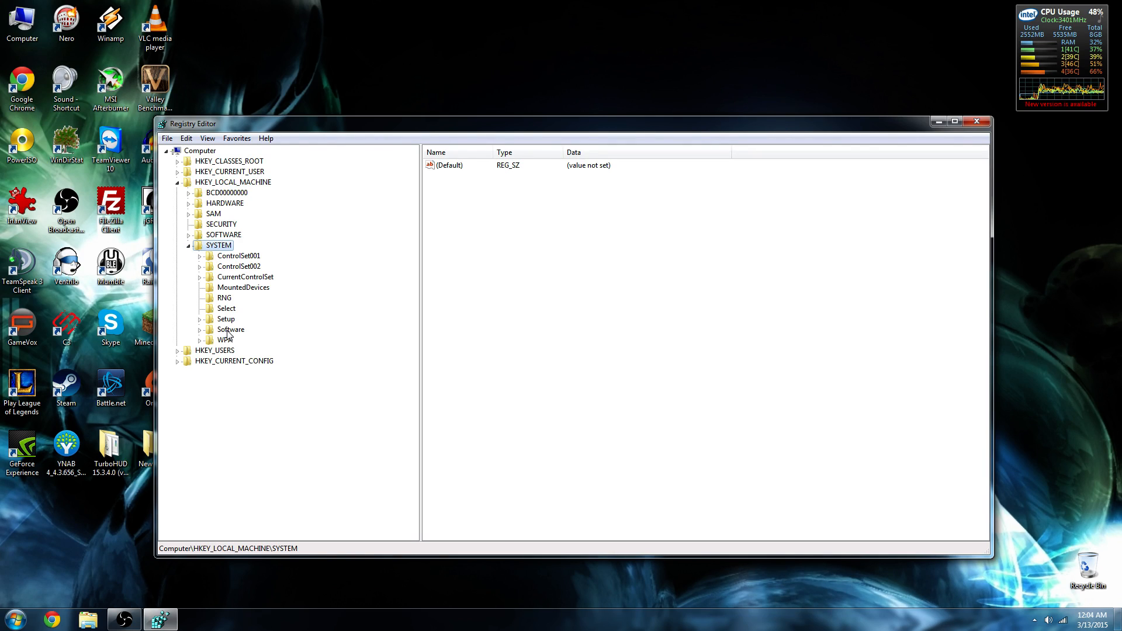
click(230, 277)
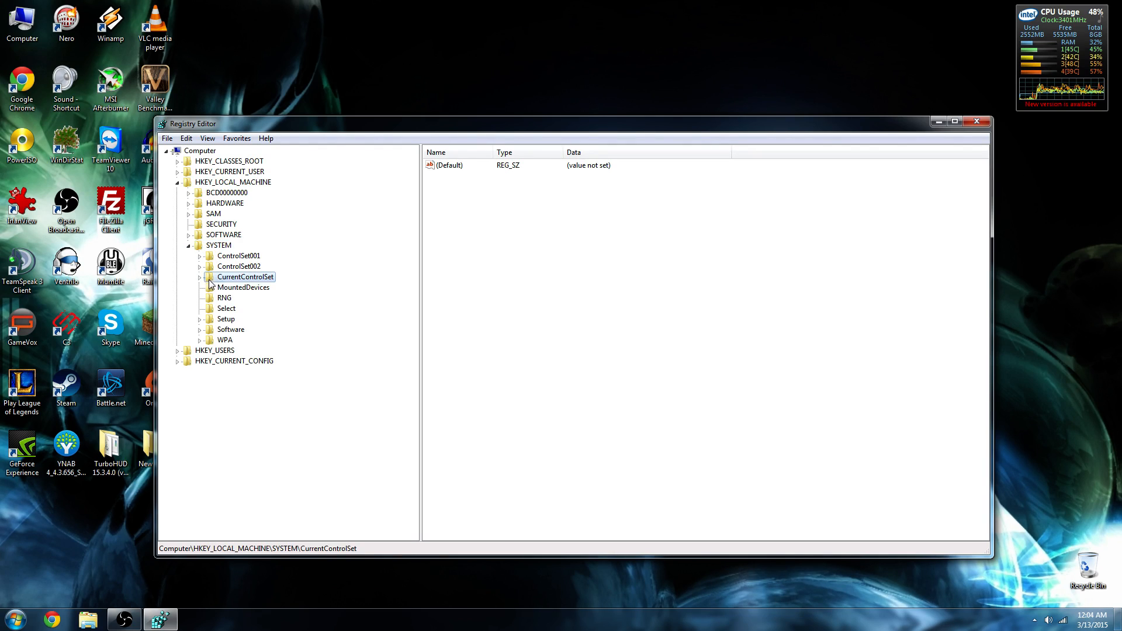
click(201, 277)
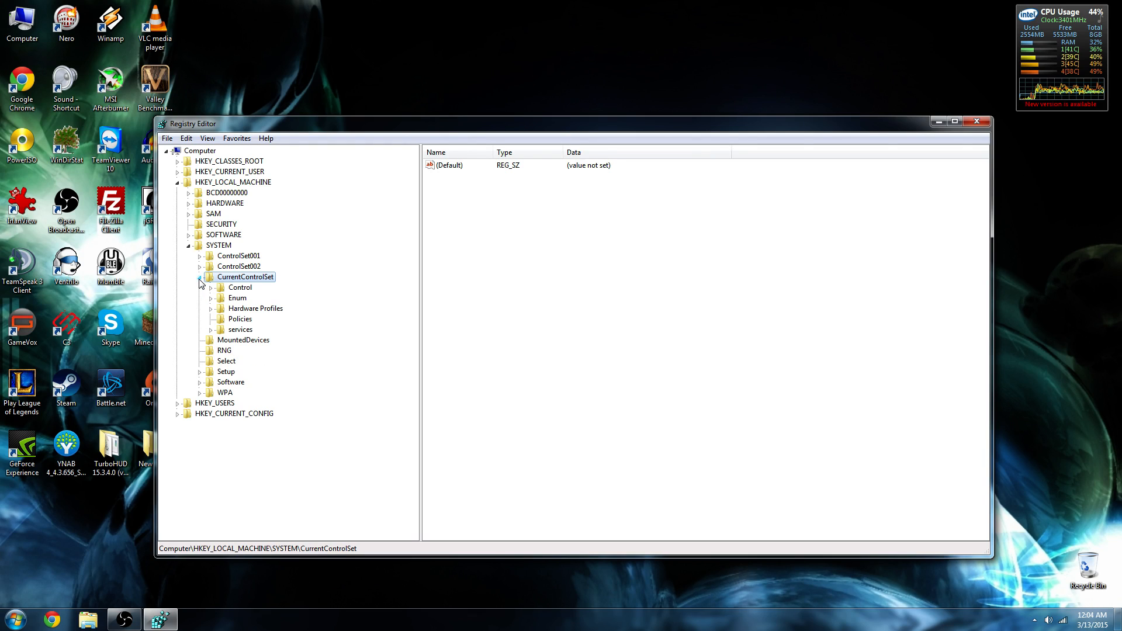
click(240, 329)
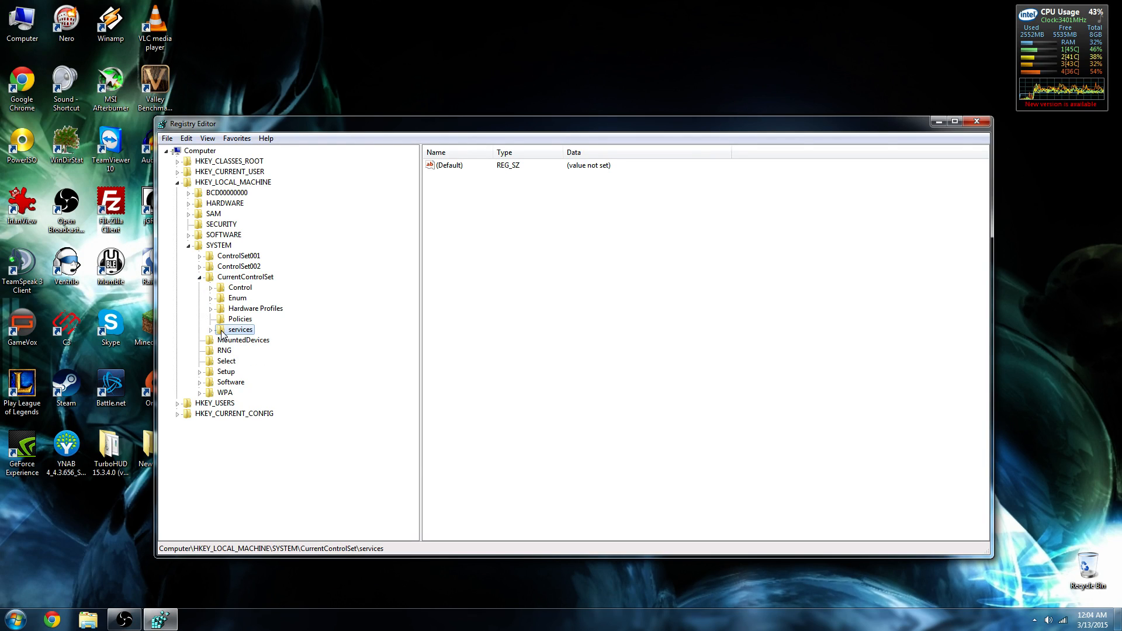
click(211, 331)
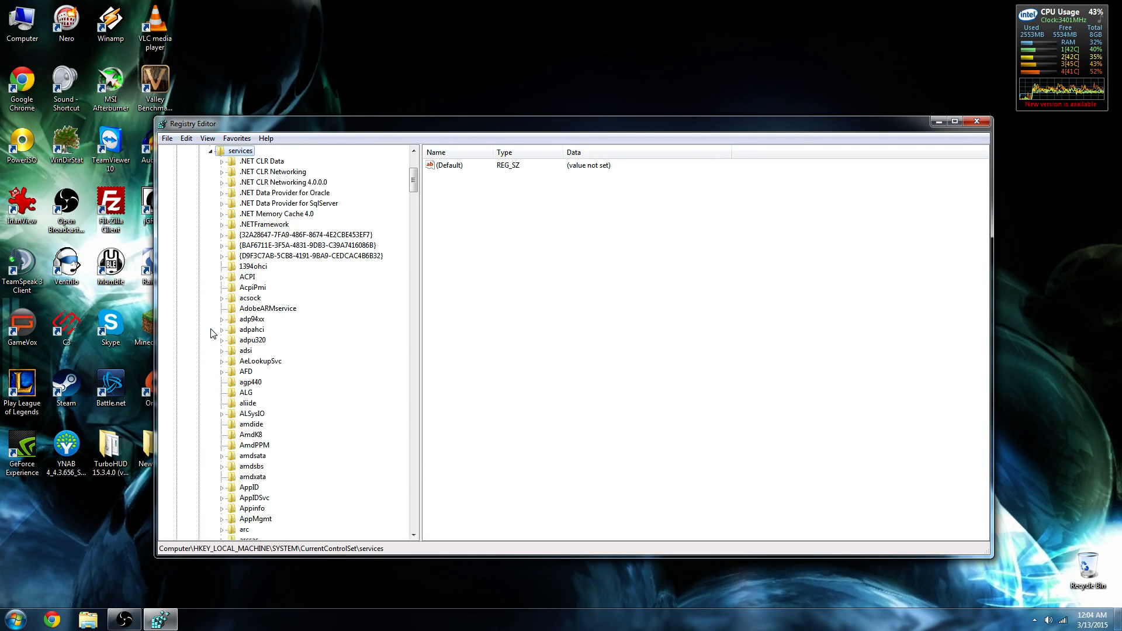
click(257, 309)
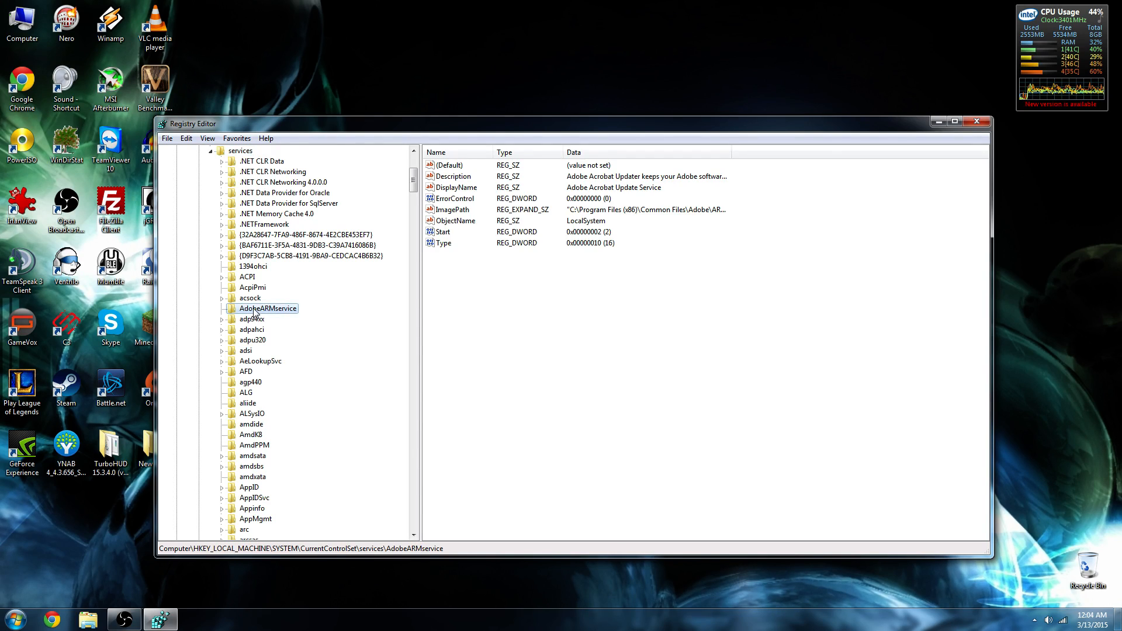
text(tInputS)
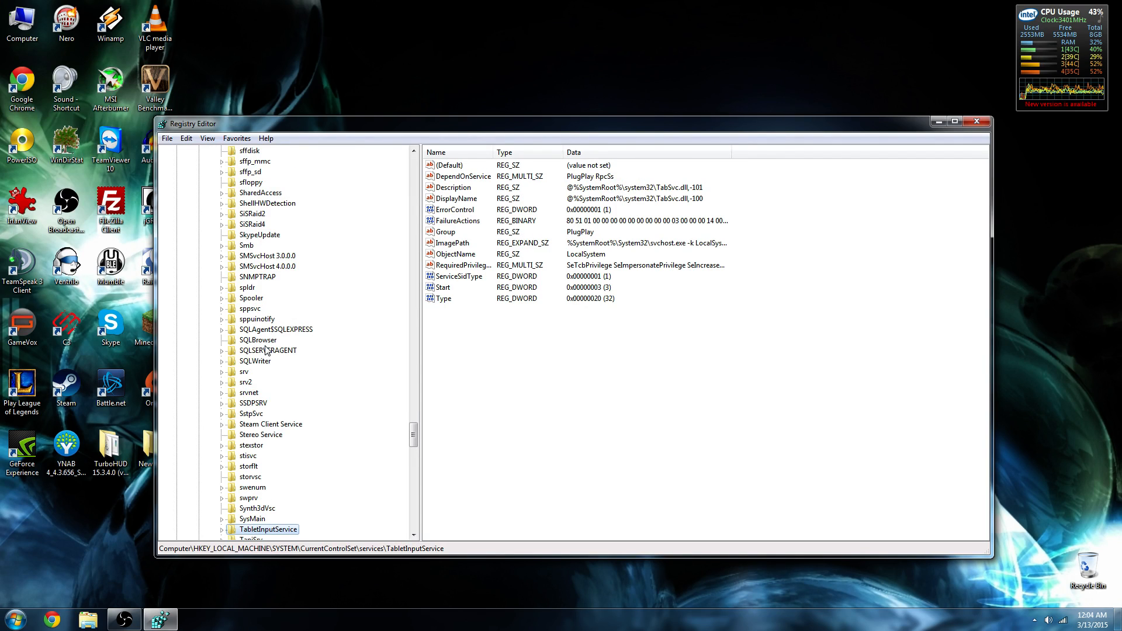
scroll(268, 350, down, 3)
scroll(267, 351, down, 6)
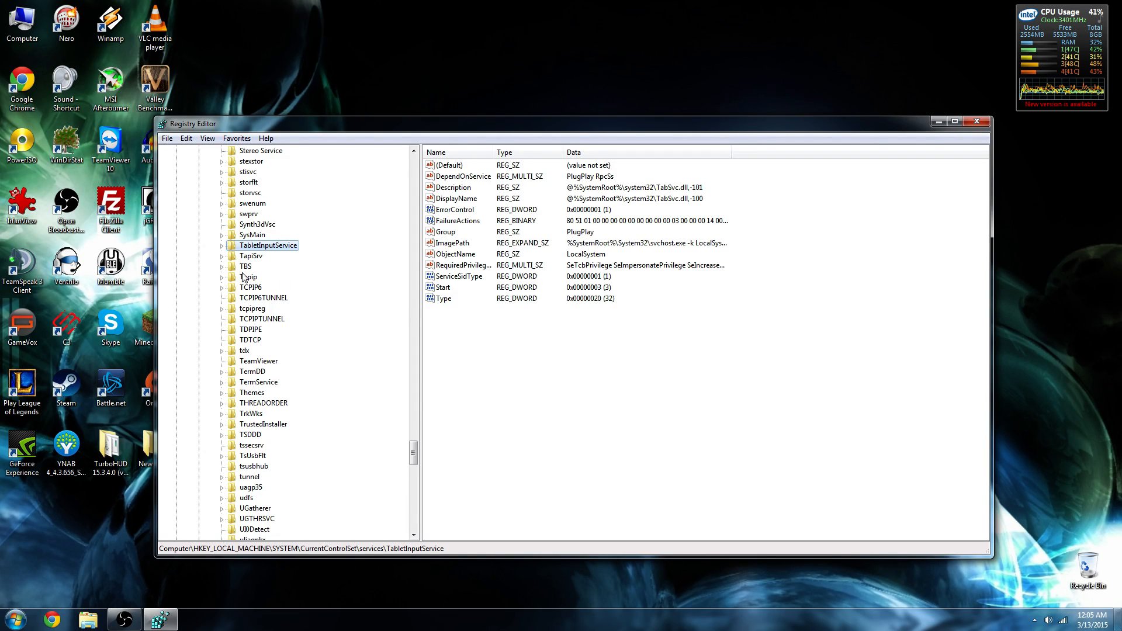
Expand Tcpip > Parameters > Interfaces to list the network interface GUID keys
click(249, 278)
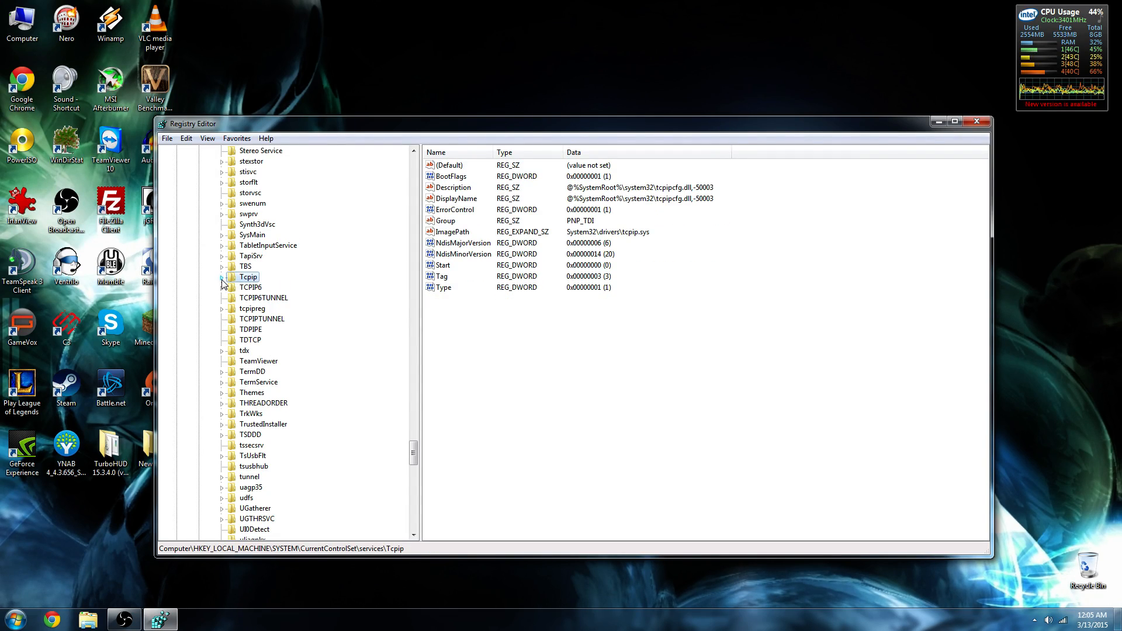
click(223, 277)
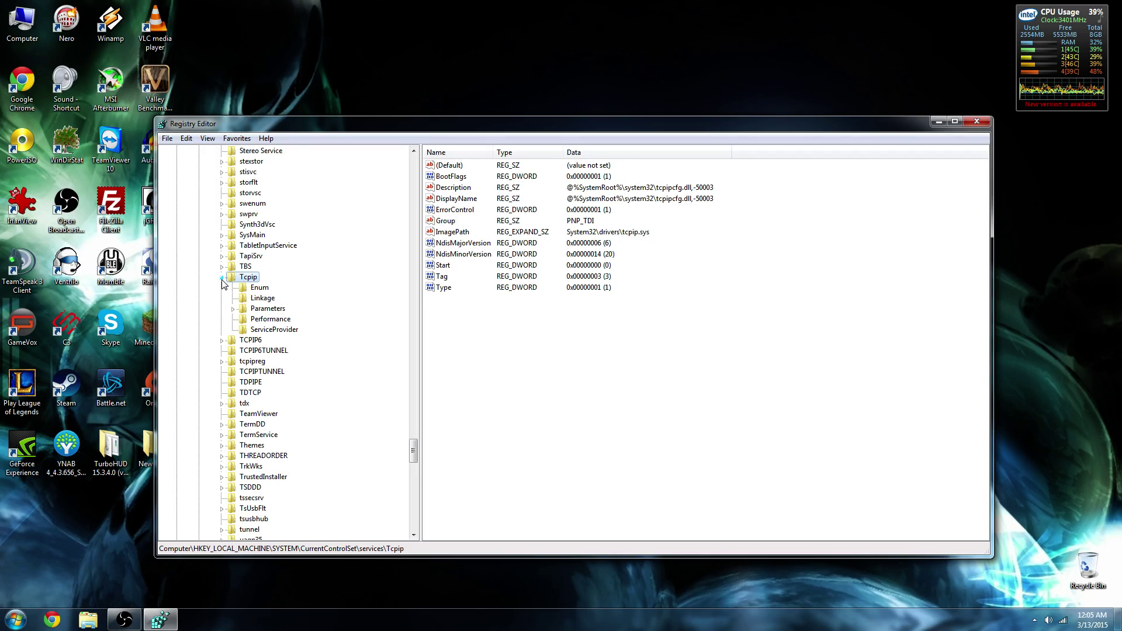
click(243, 308)
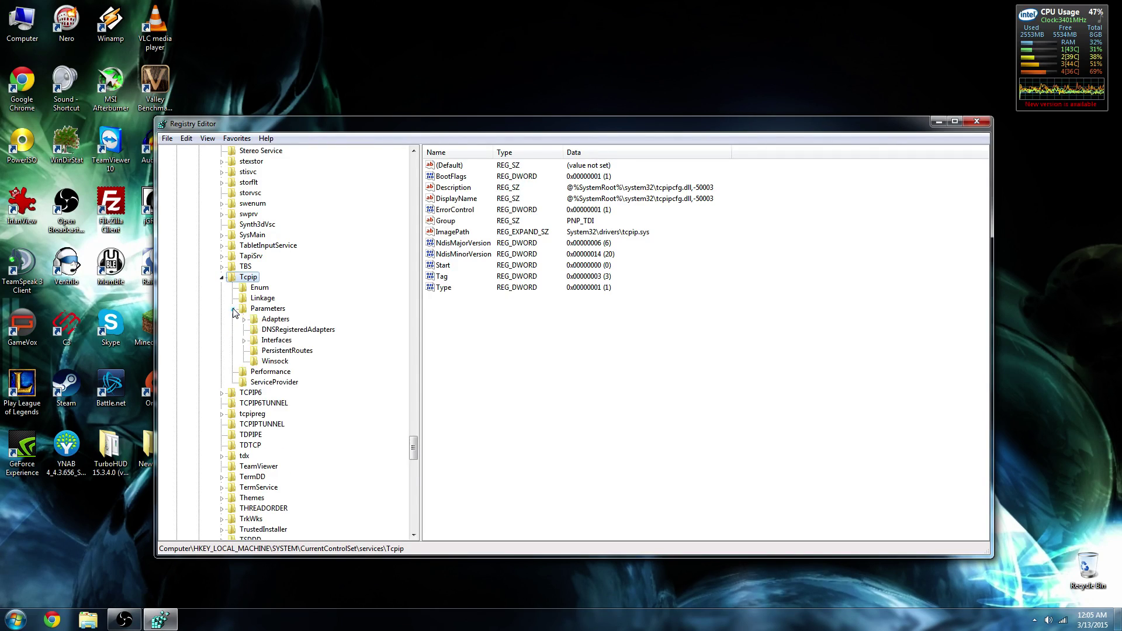
click(244, 342)
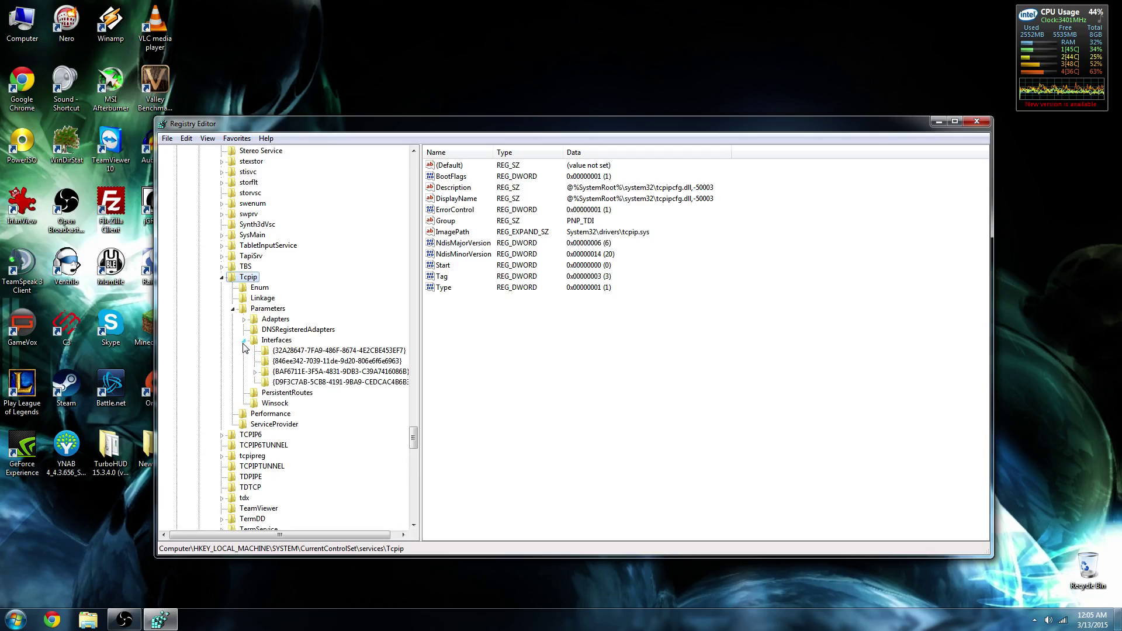
Inspect each interface key and settle on the one holding DhcpIPAddress 192.168.1.111
click(318, 350)
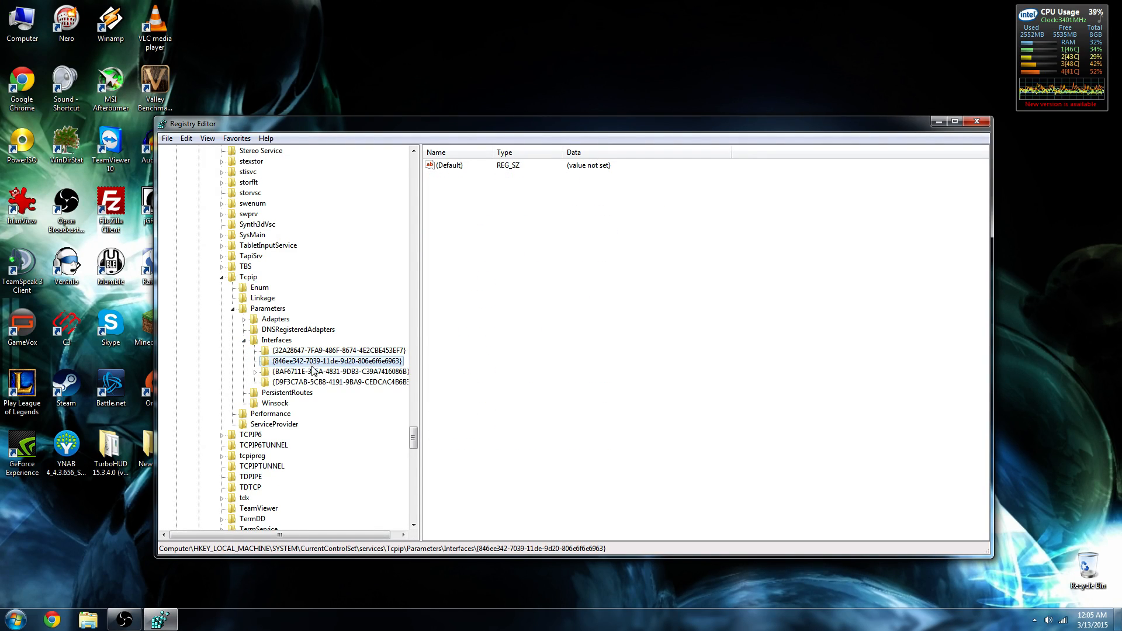
click(313, 372)
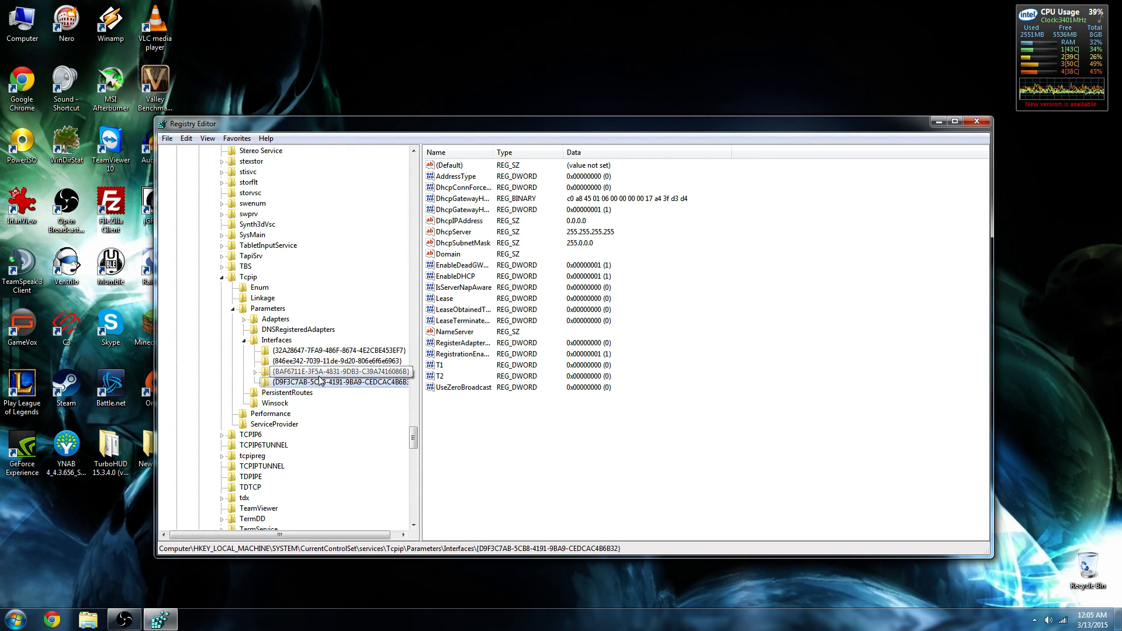
click(324, 371)
click(326, 361)
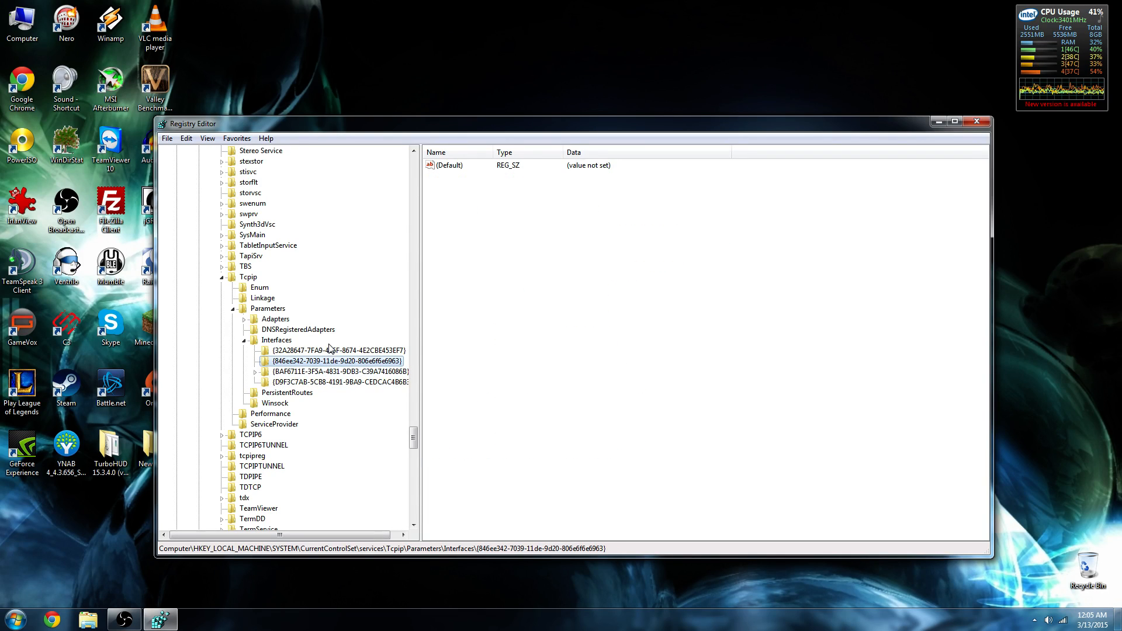
click(329, 350)
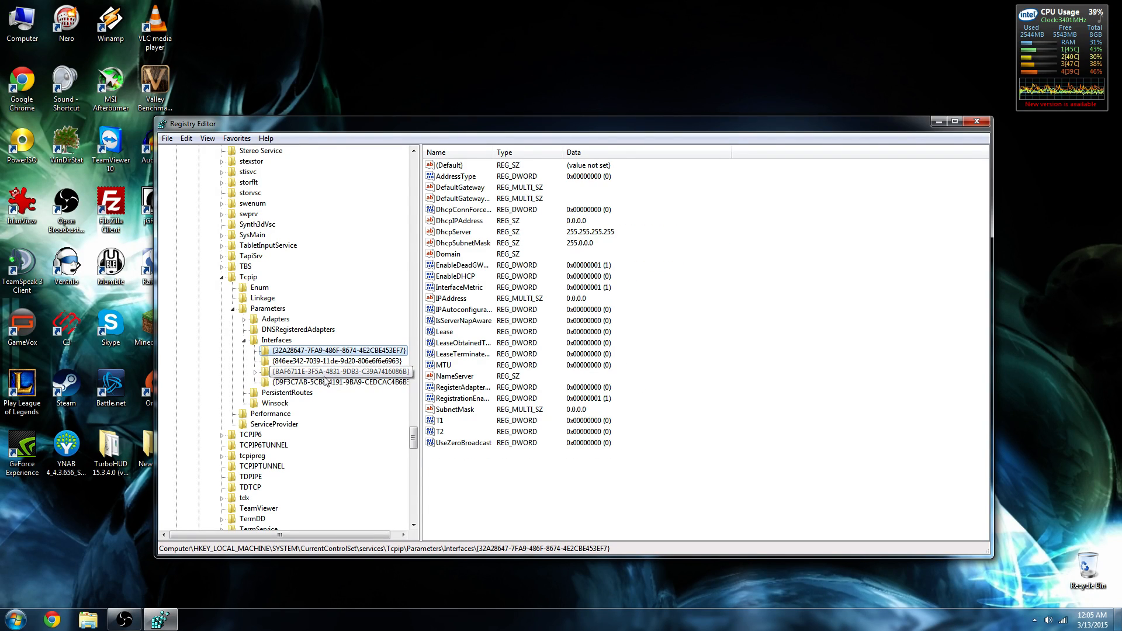
click(326, 361)
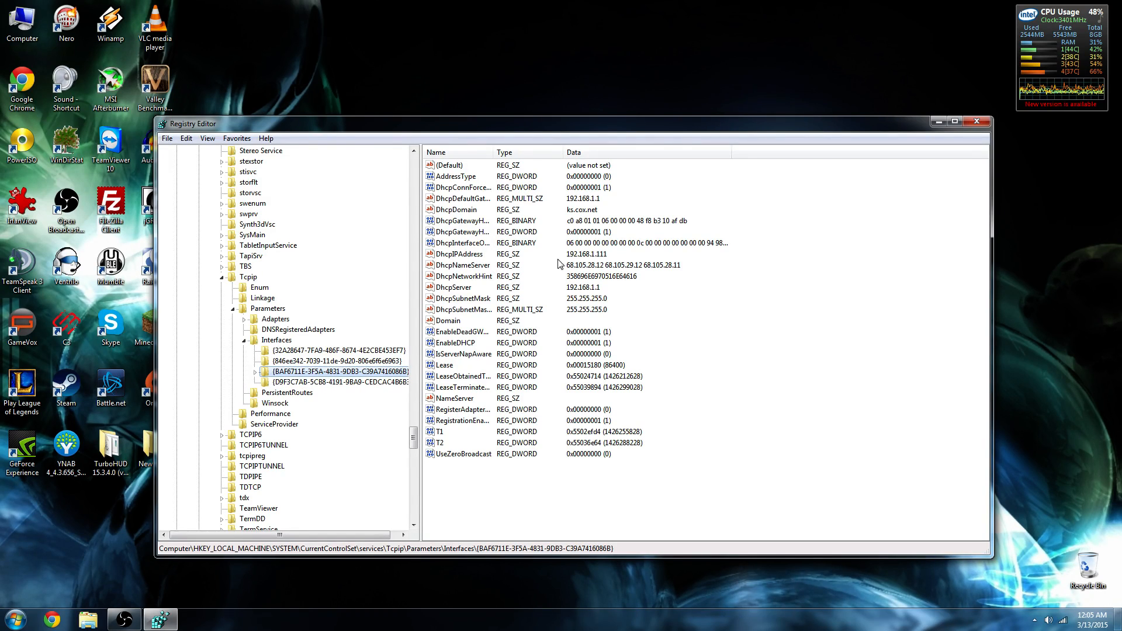
click(358, 361)
click(369, 351)
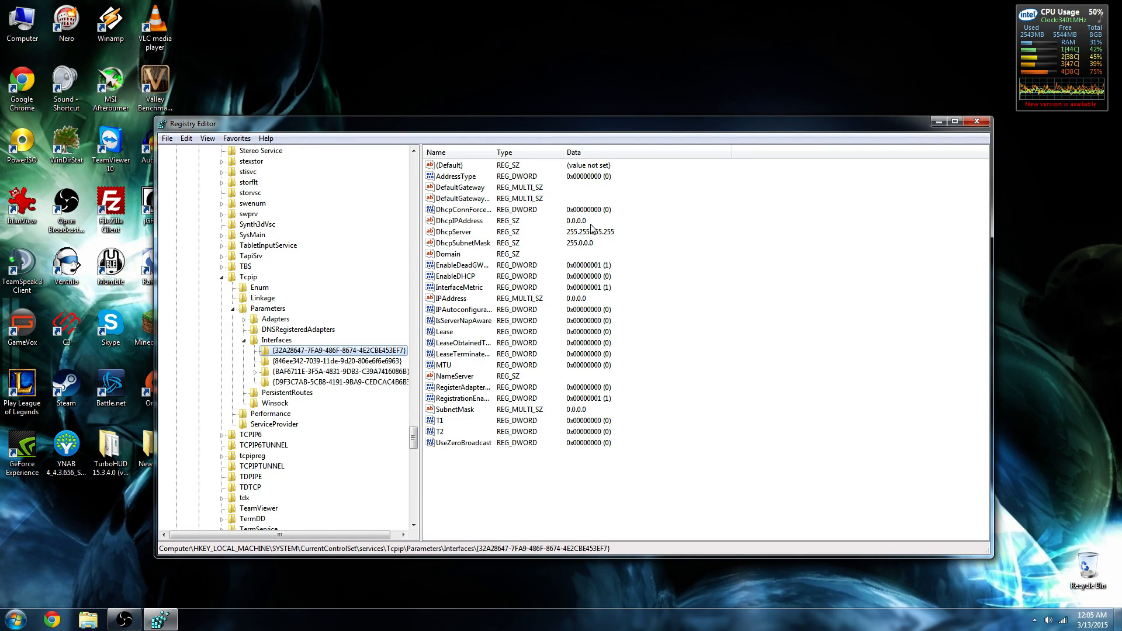
click(349, 382)
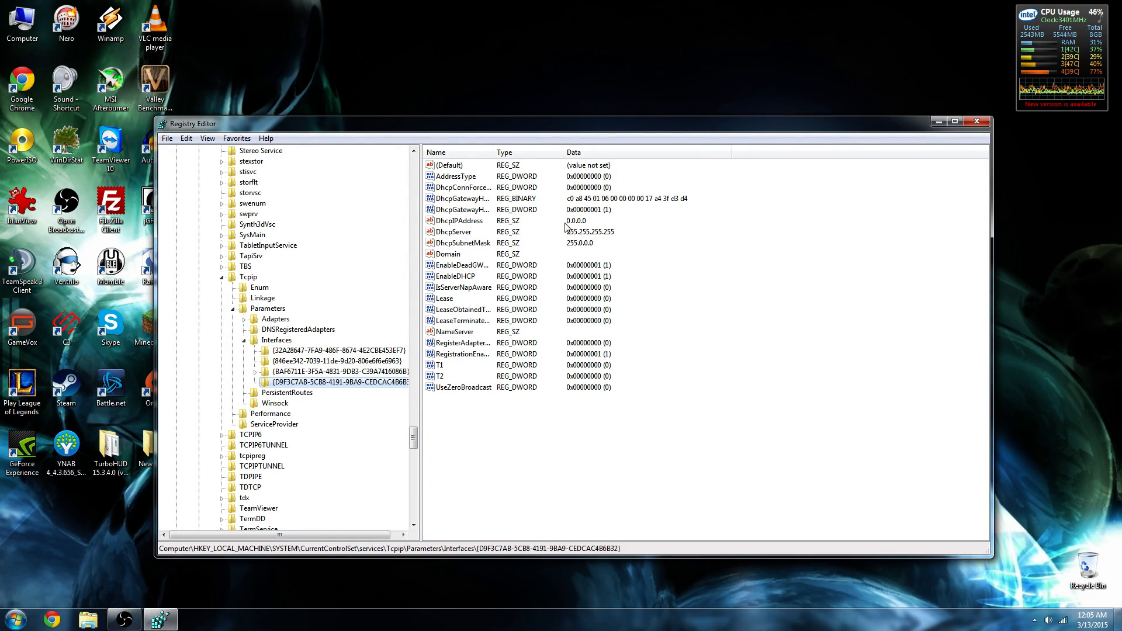
click(342, 372)
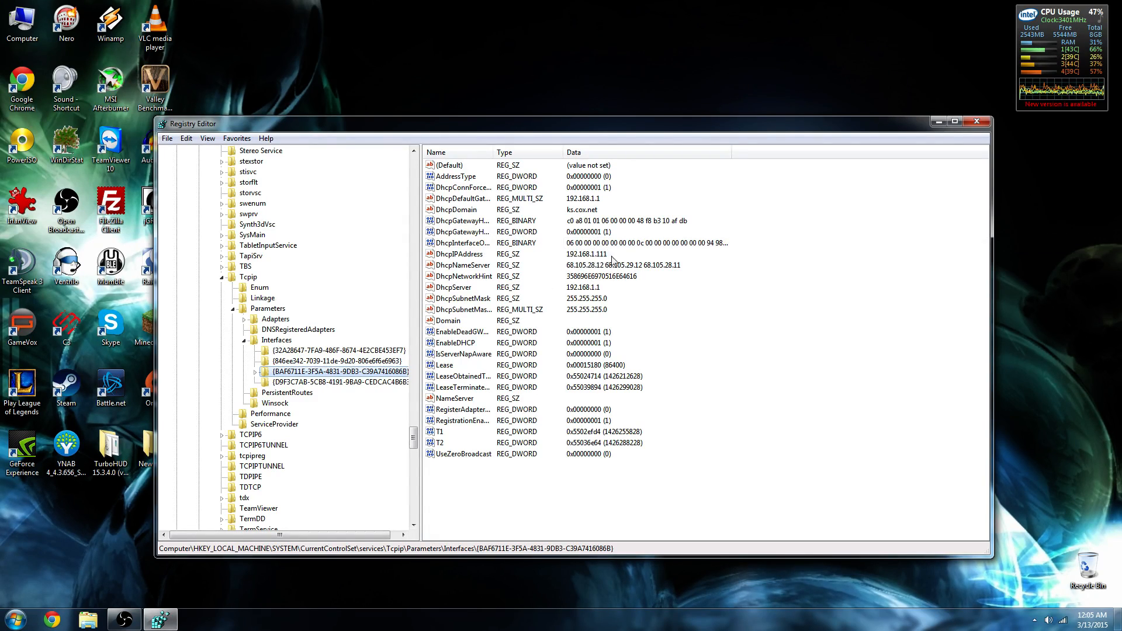
Run cmd from Start search as an administrator Command Prompt
click(15, 620)
click(54, 589)
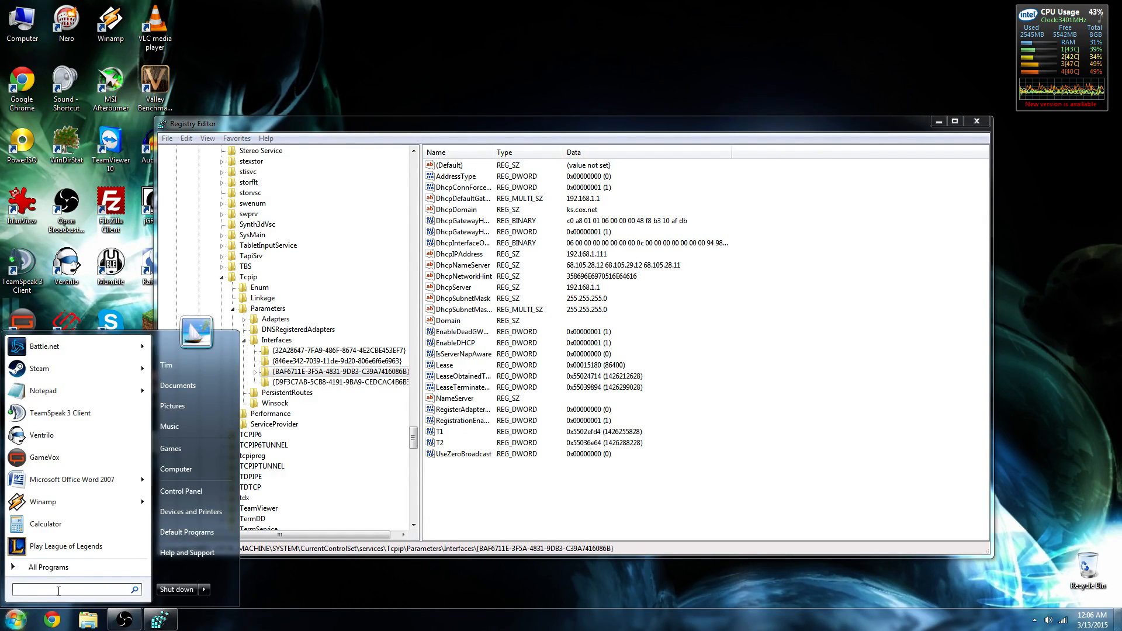
text(cmd)
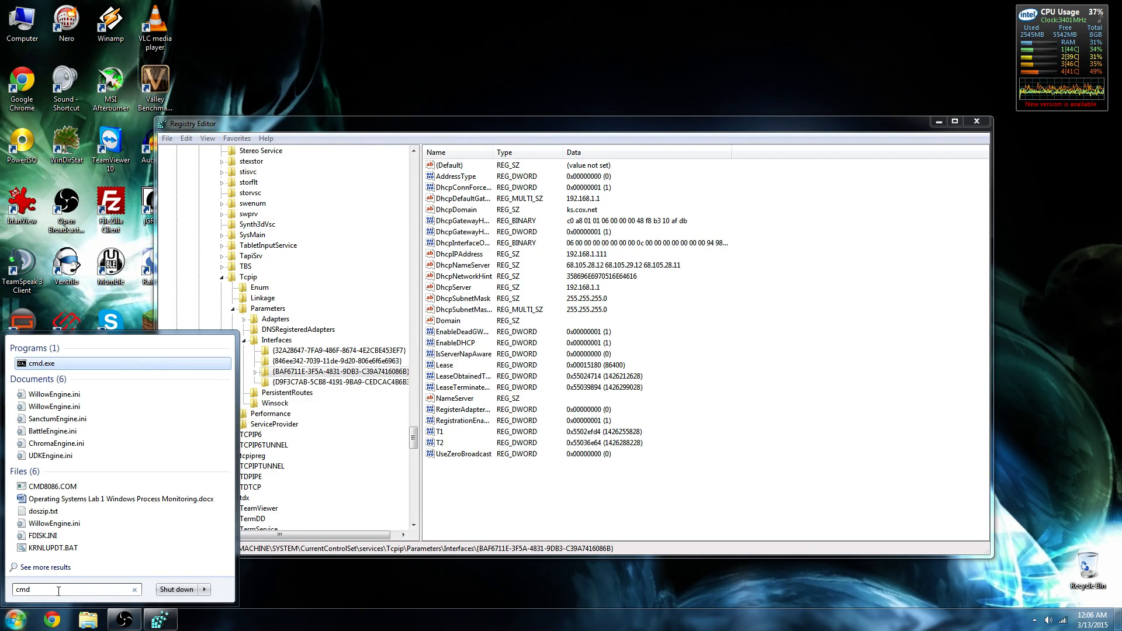
key(Return)
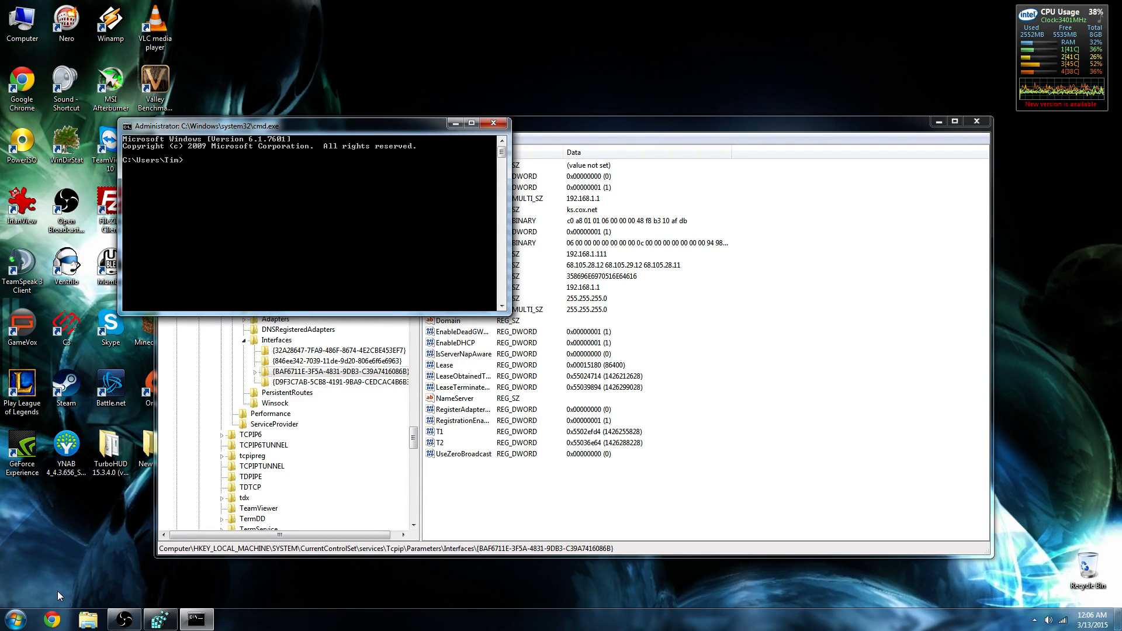
text(iop)
Run ipconfig to confirm the adapter's 192.168.1.111 address
key(BackSpace)
key(BackSpace)
text(nfig)
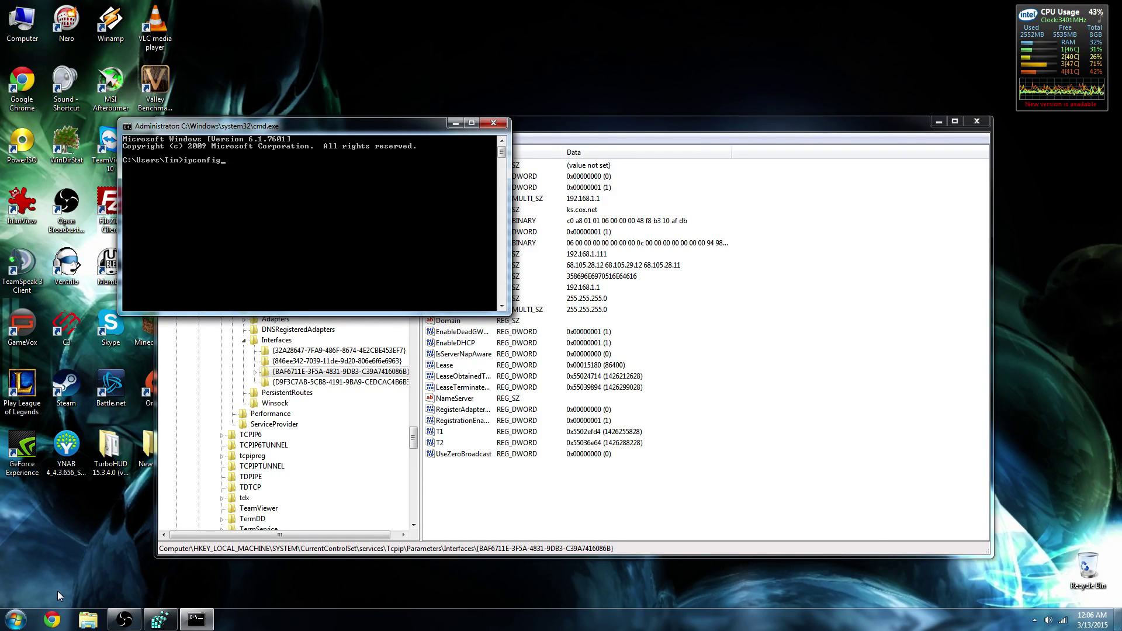
key(Return)
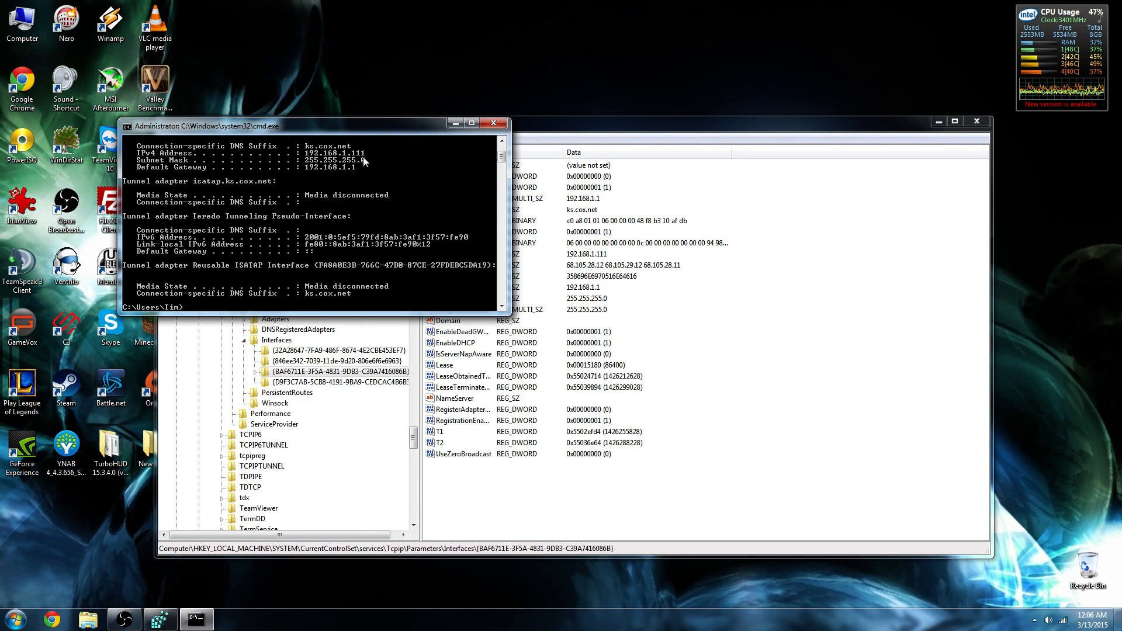
Close Command Prompt, select the active interface key and bring up its New value menu
click(503, 129)
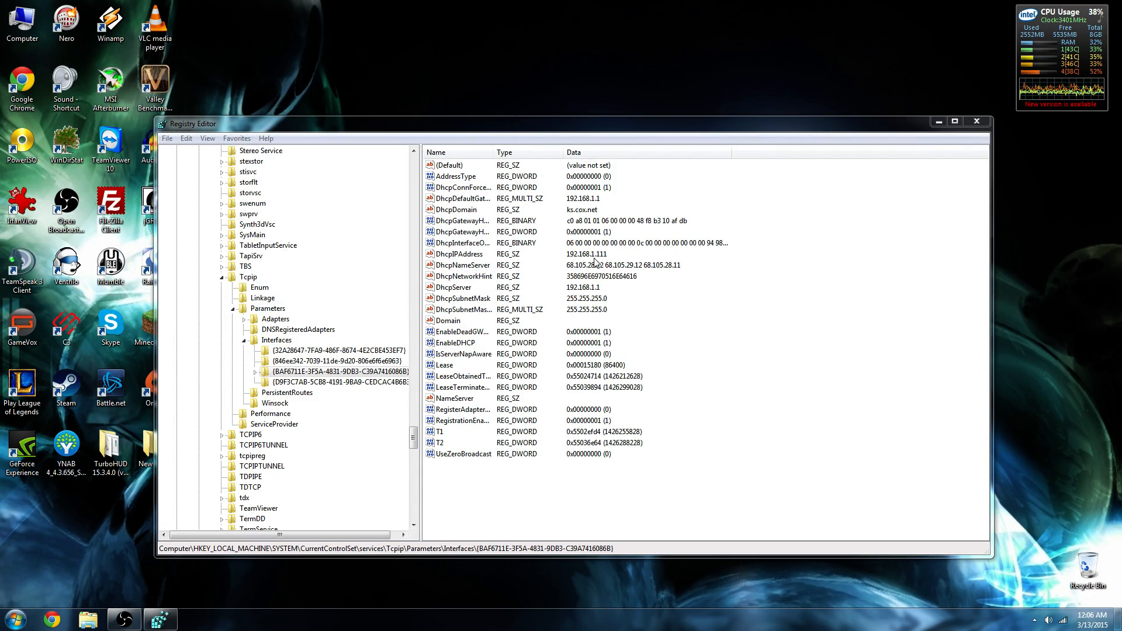
click(323, 372)
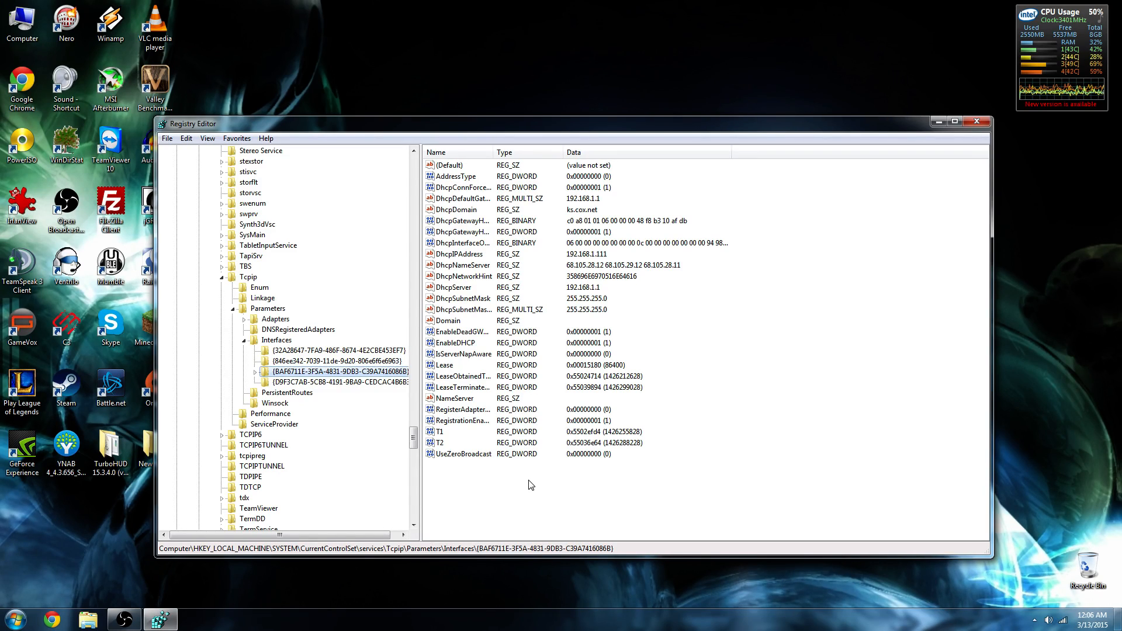
click(727, 370)
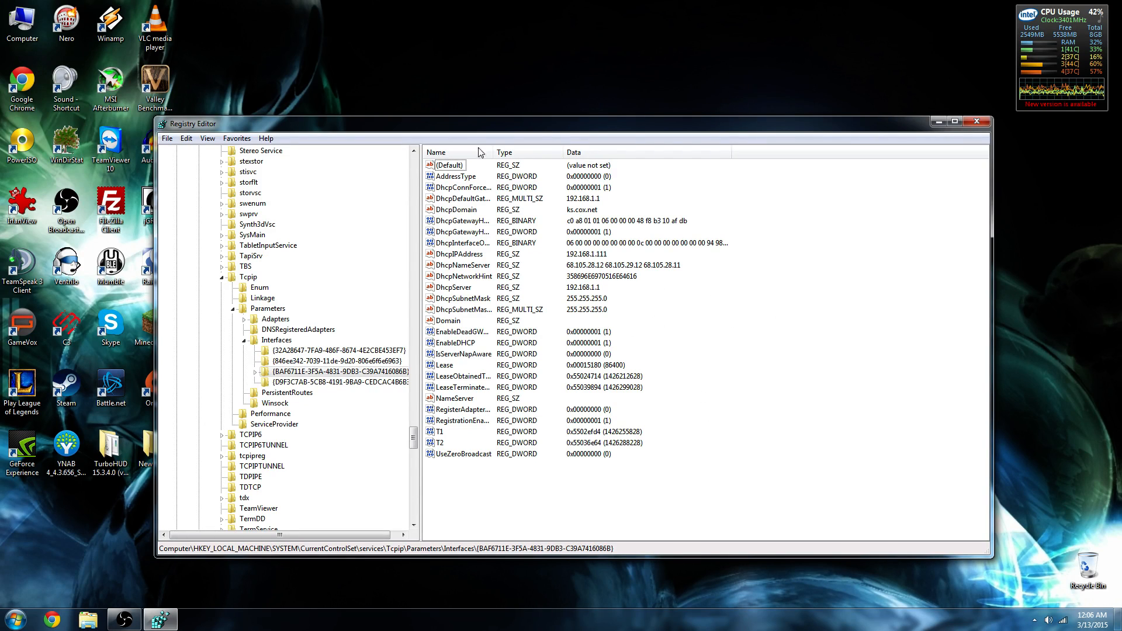
right_click(721, 315)
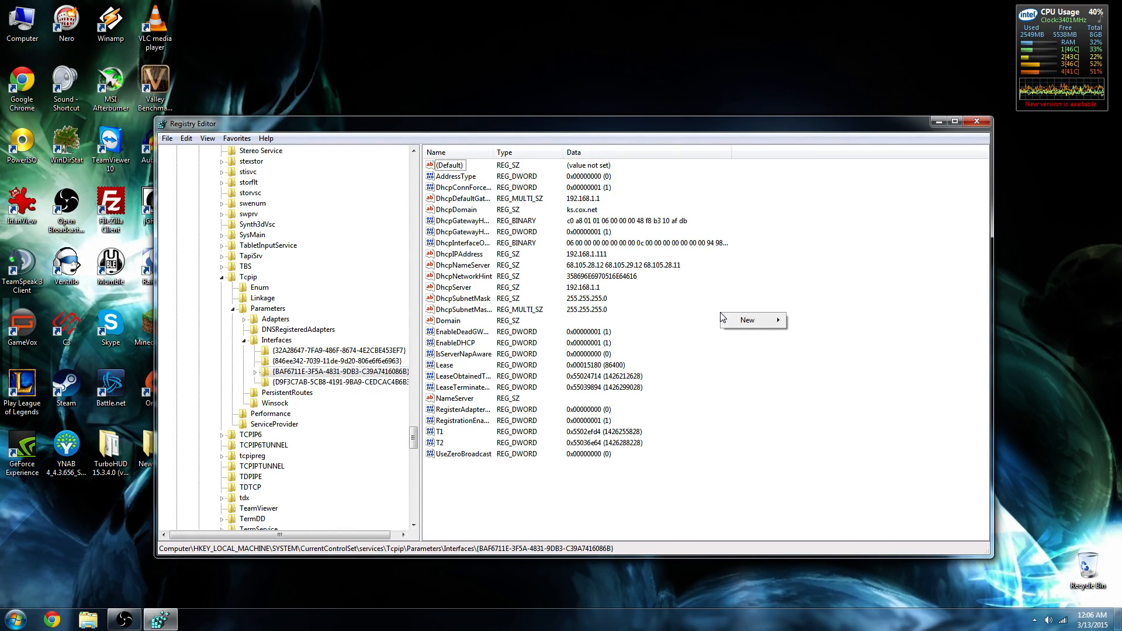
mouse_move(748, 320)
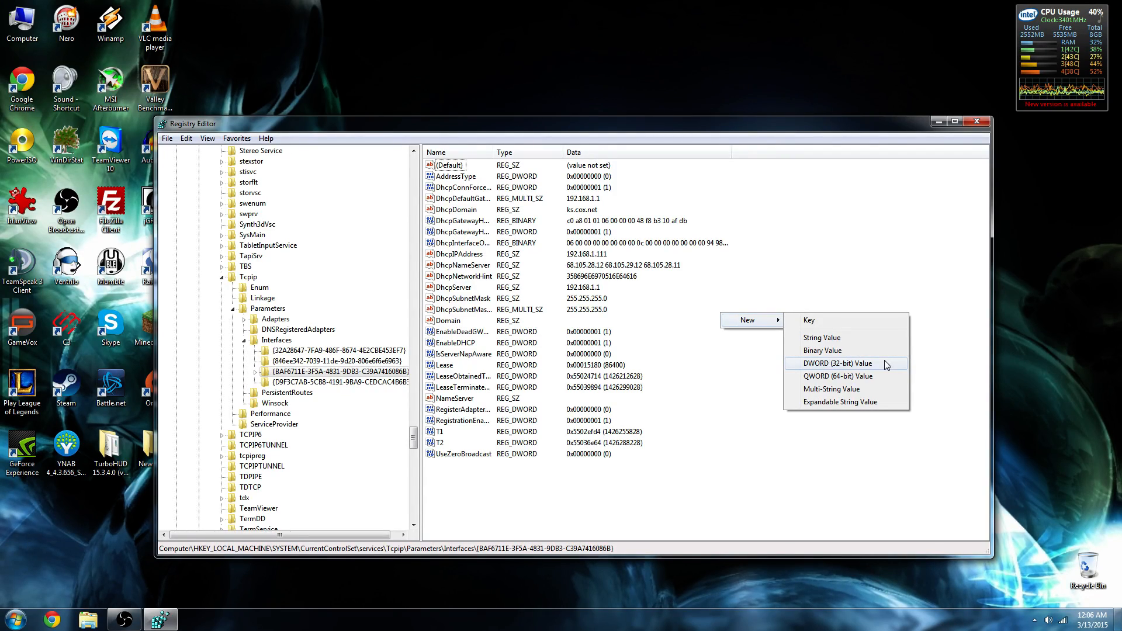
Create a DWORD (32-bit) value named tcpackfrequency in the interface key
click(884, 361)
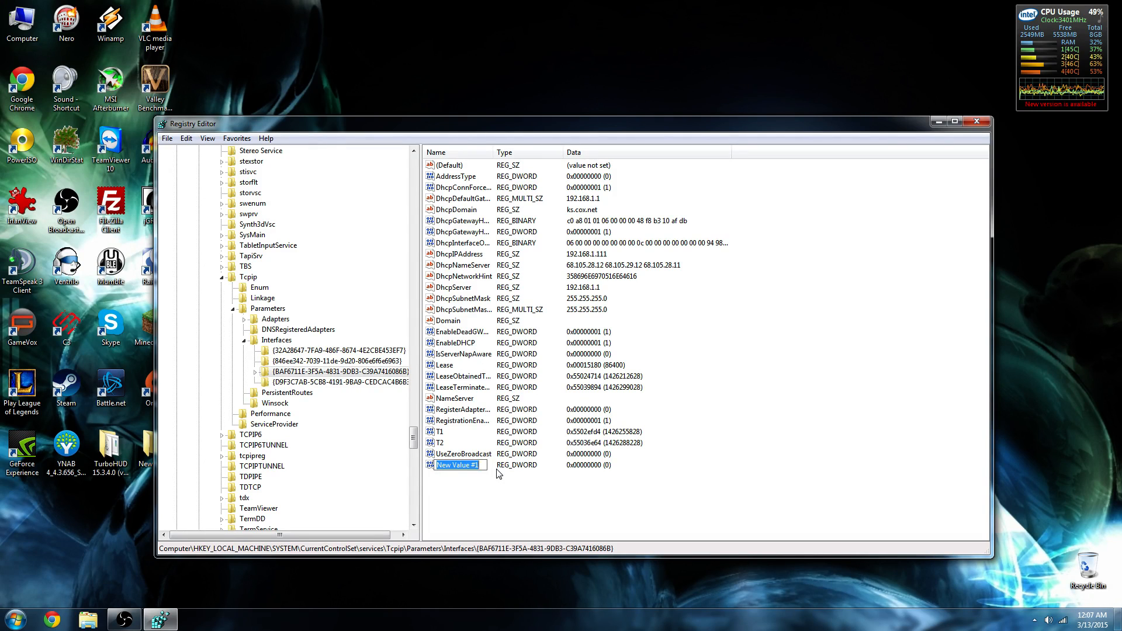
text(tcp)
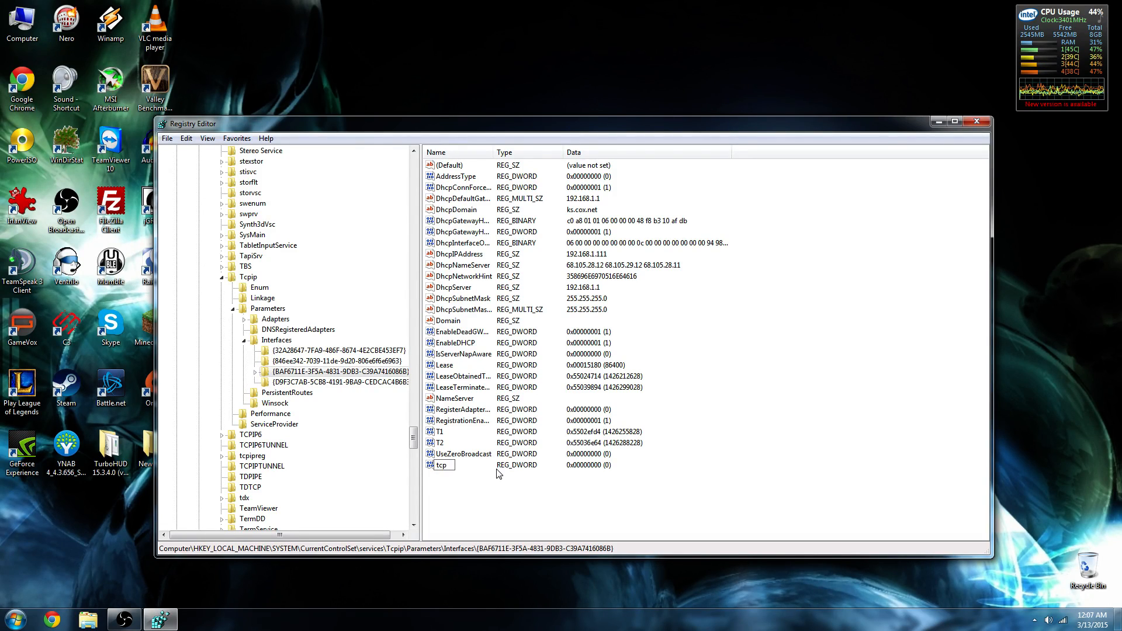
text(ackfreq)
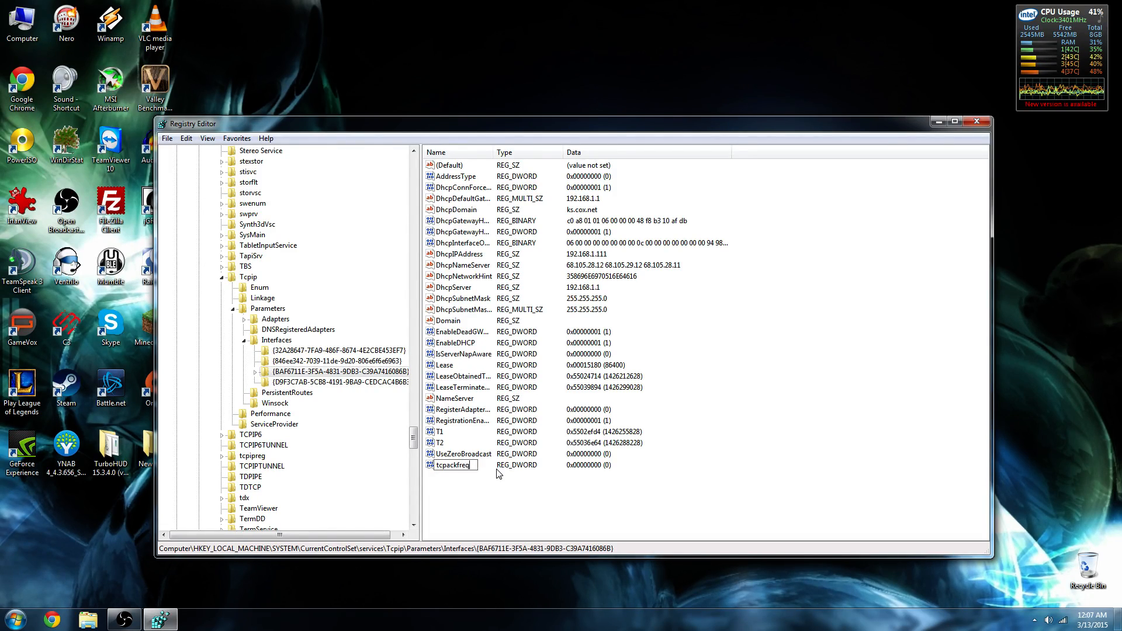
text(uency)
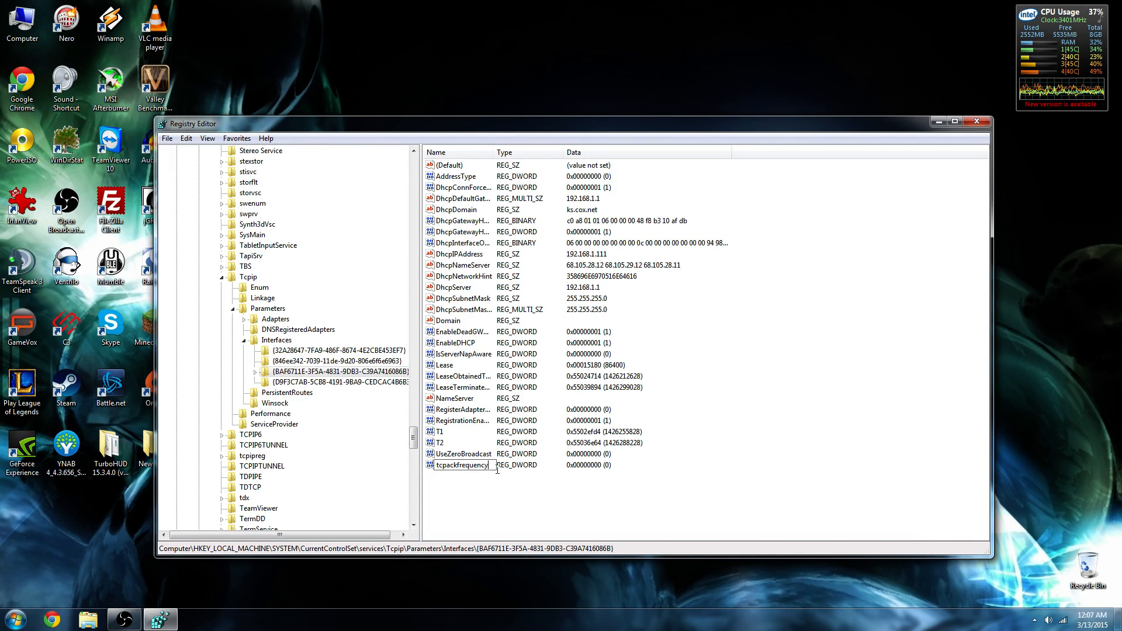
key(Return)
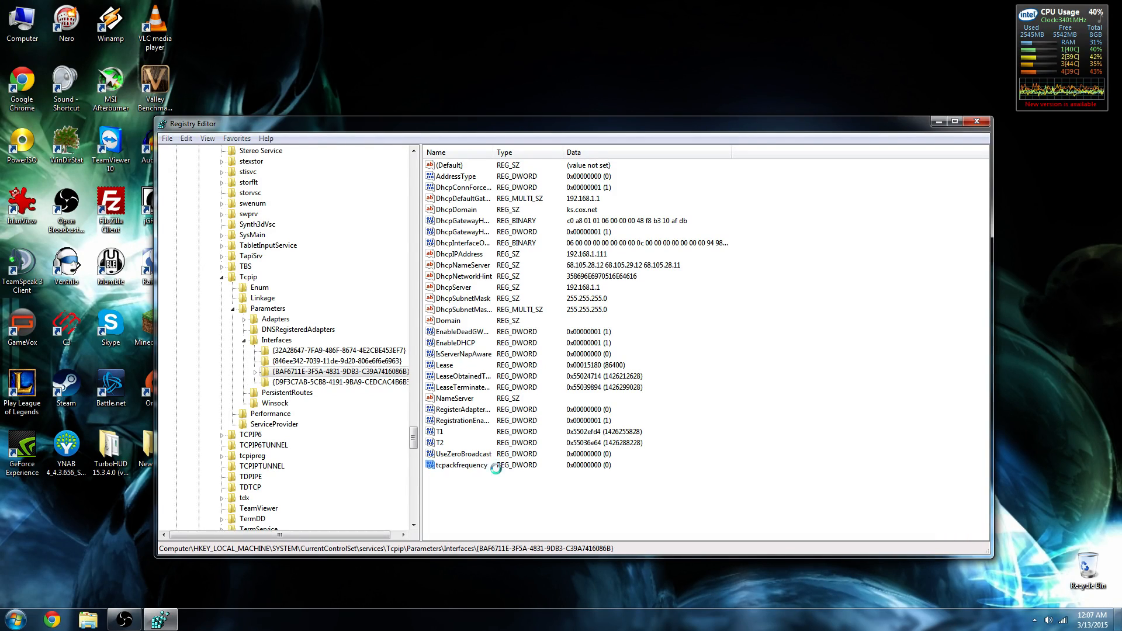
Set tcpackfrequency's data to 1 and recheck it via Modify
double_click(461, 465)
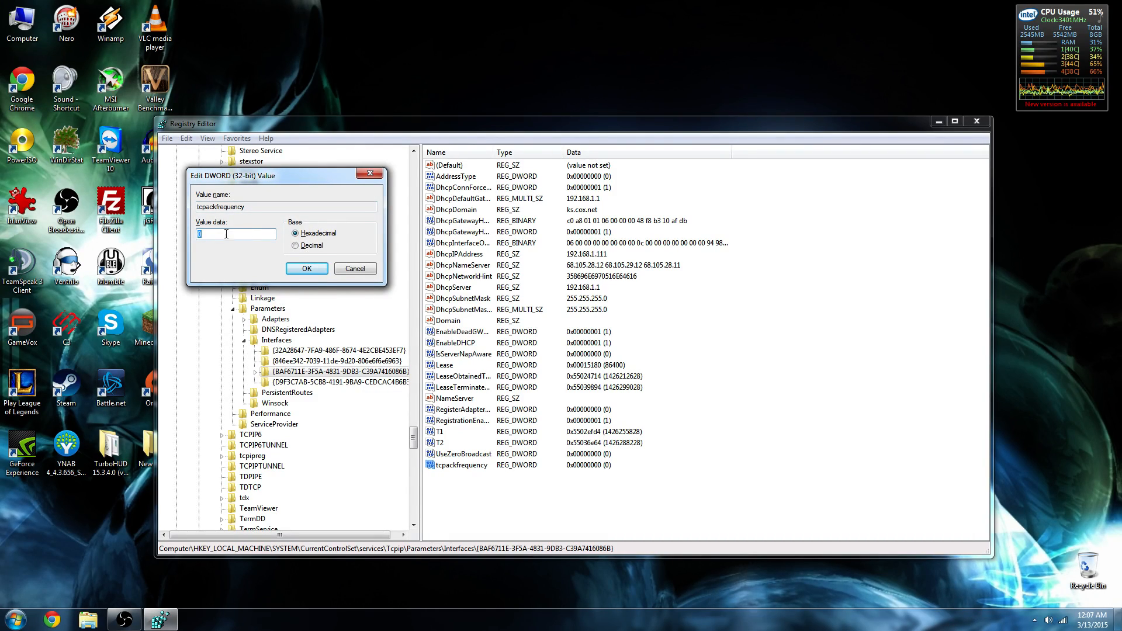
text(1)
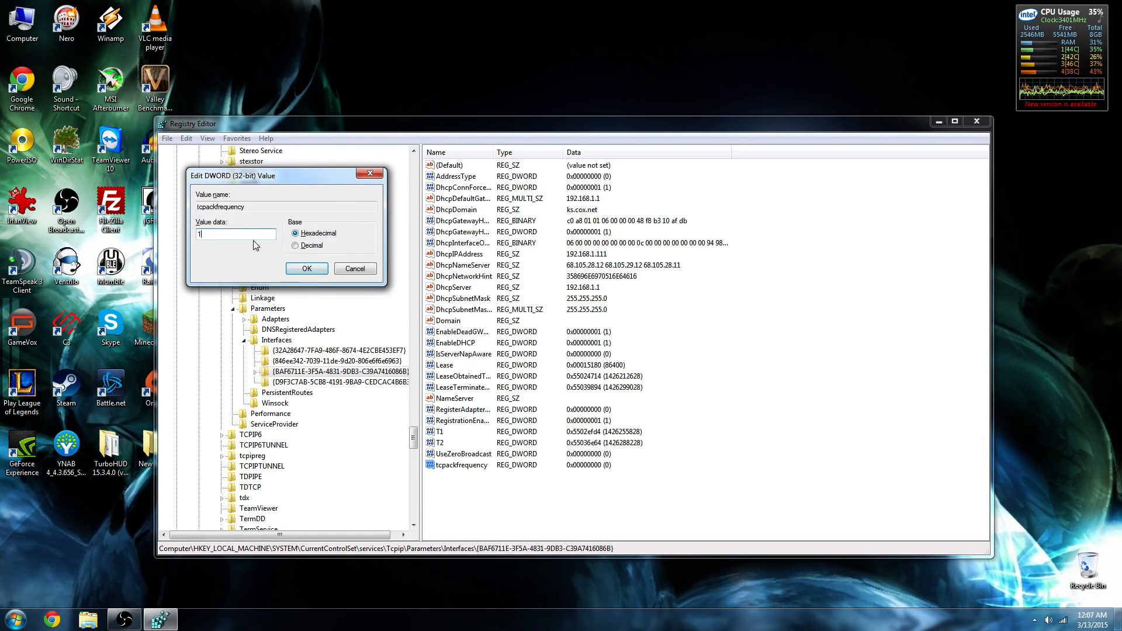
click(309, 269)
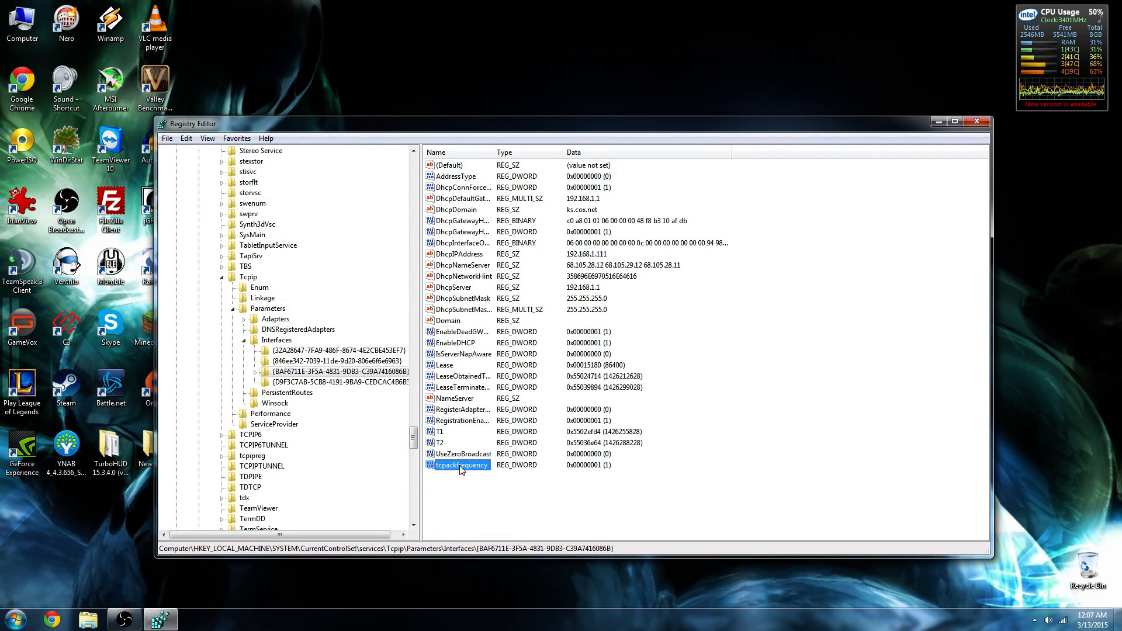
right_click(461, 469)
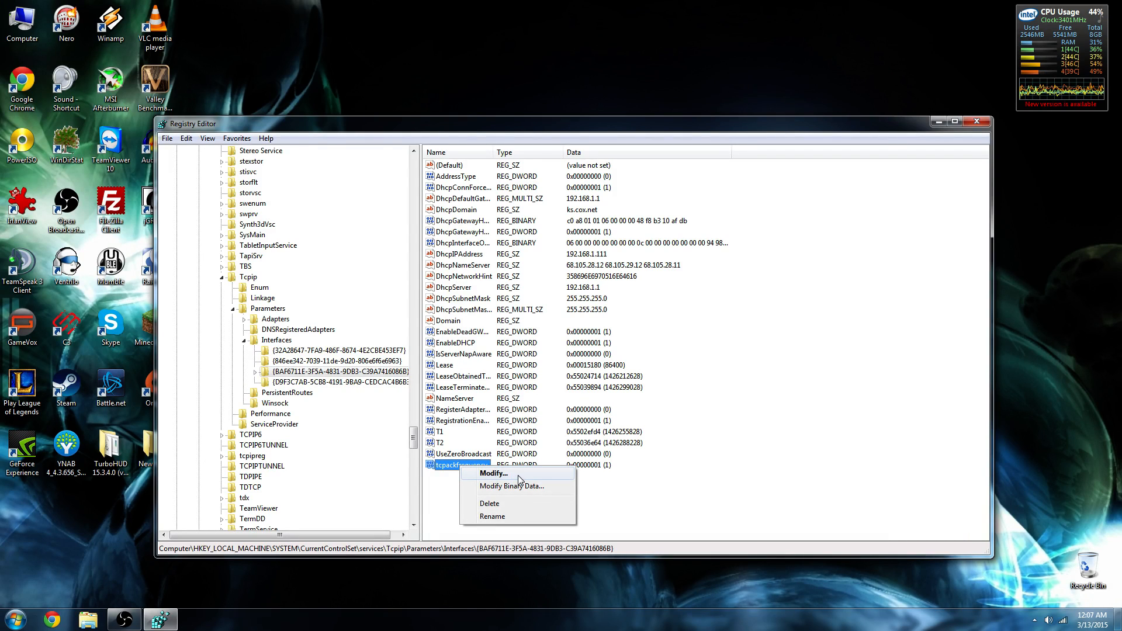
click(492, 474)
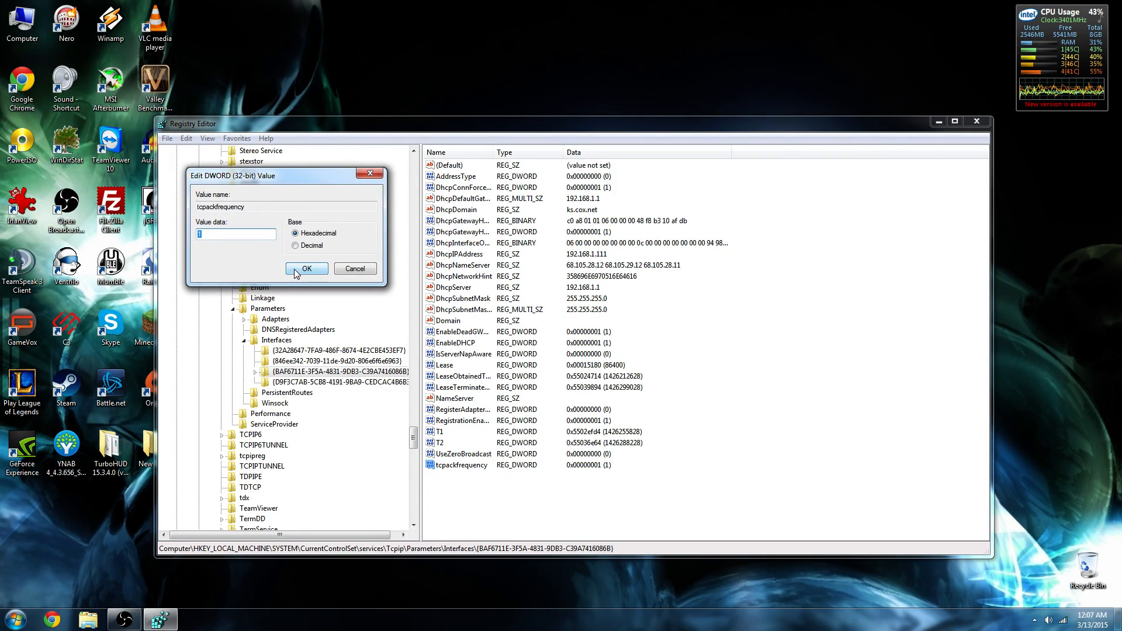
click(306, 268)
click(491, 514)
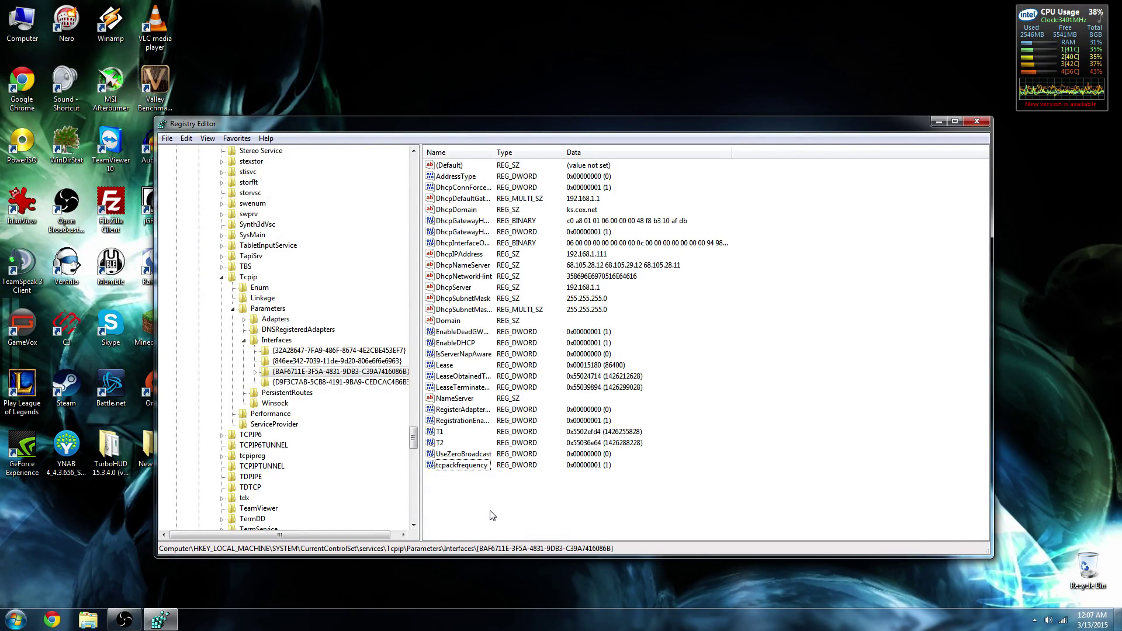
Create a second DWORD (32-bit) value named TCPNoDelay
right_click(474, 483)
mouse_move(501, 486)
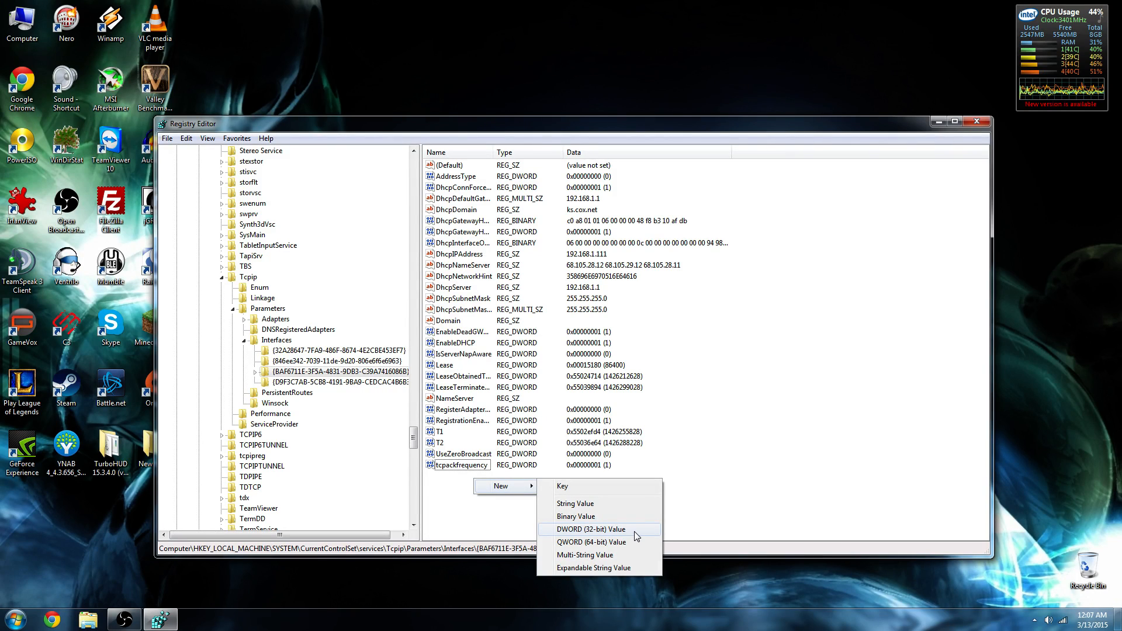
click(634, 531)
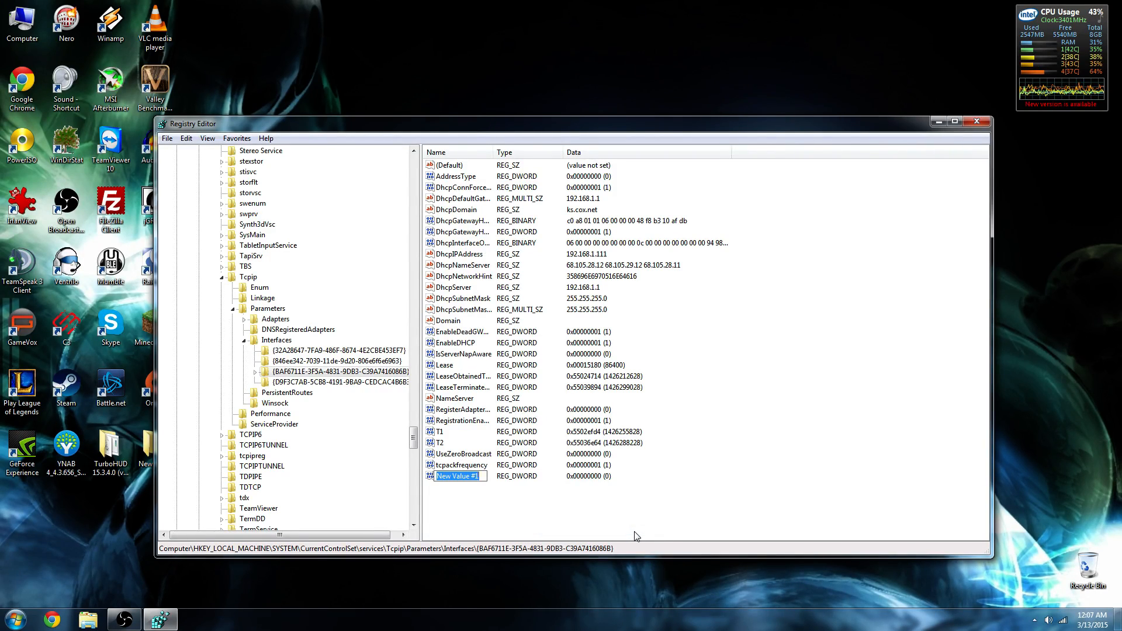
text(TCP)
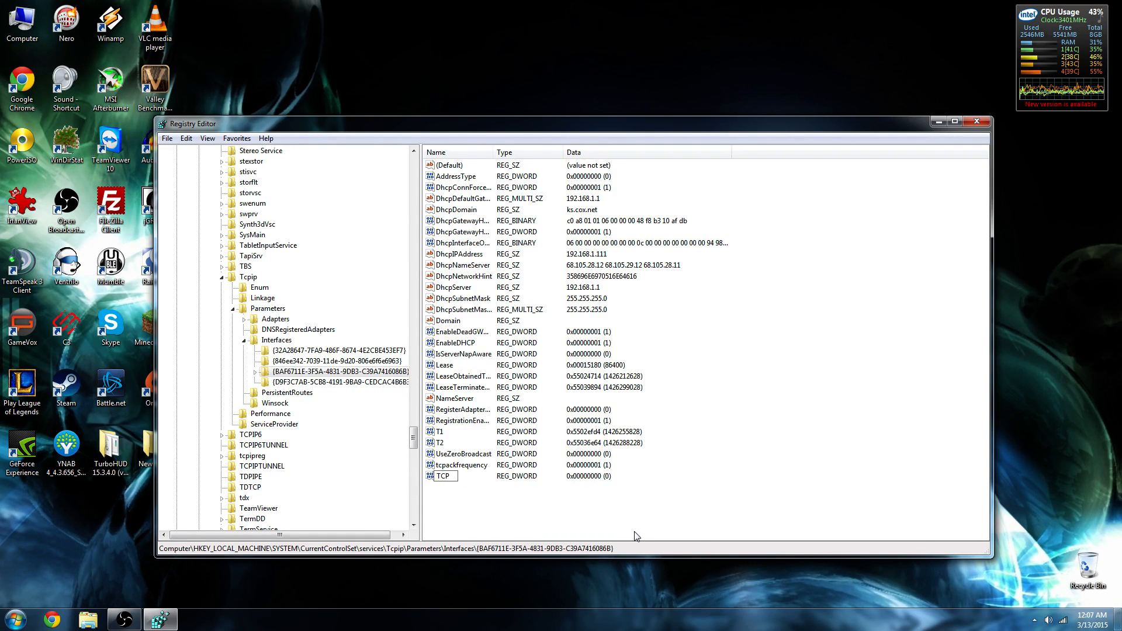
text(N)
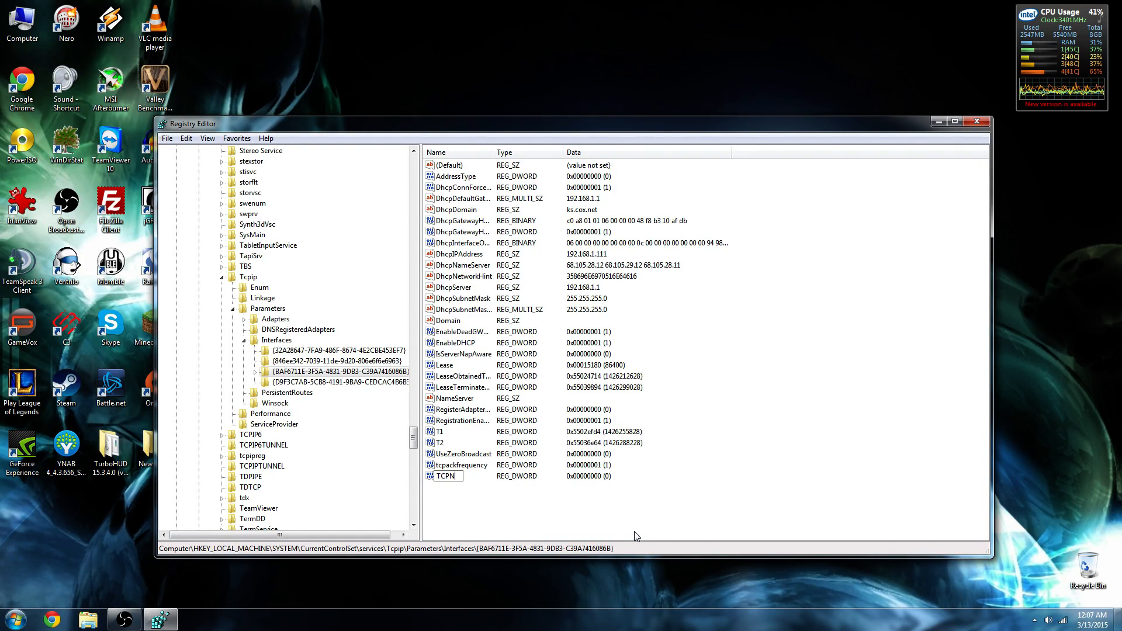
text(o)
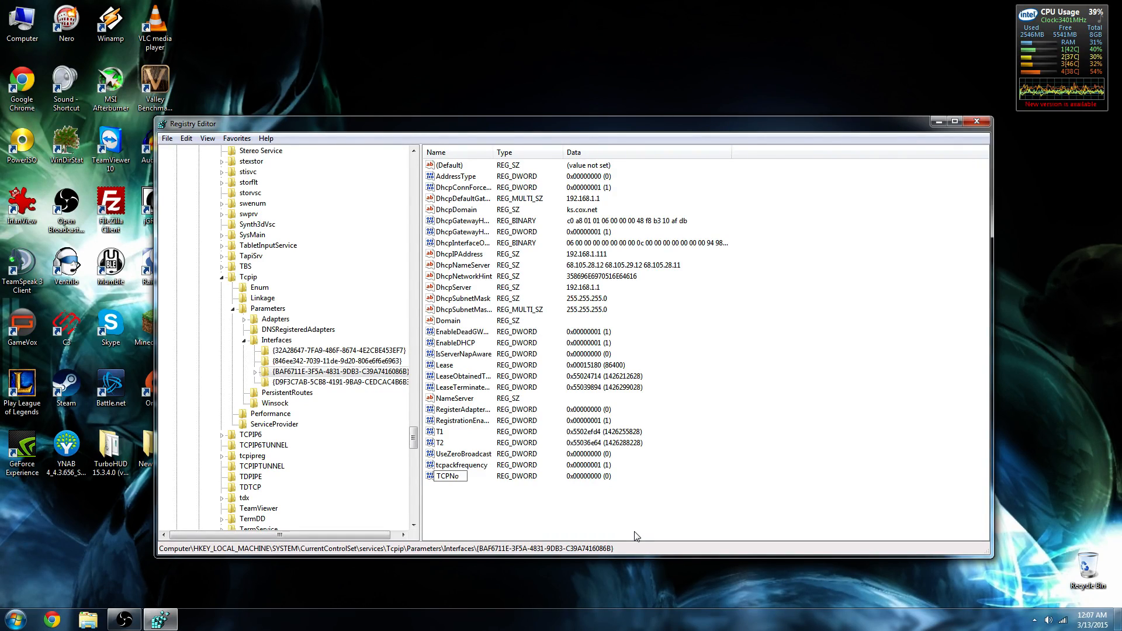
text(Delay)
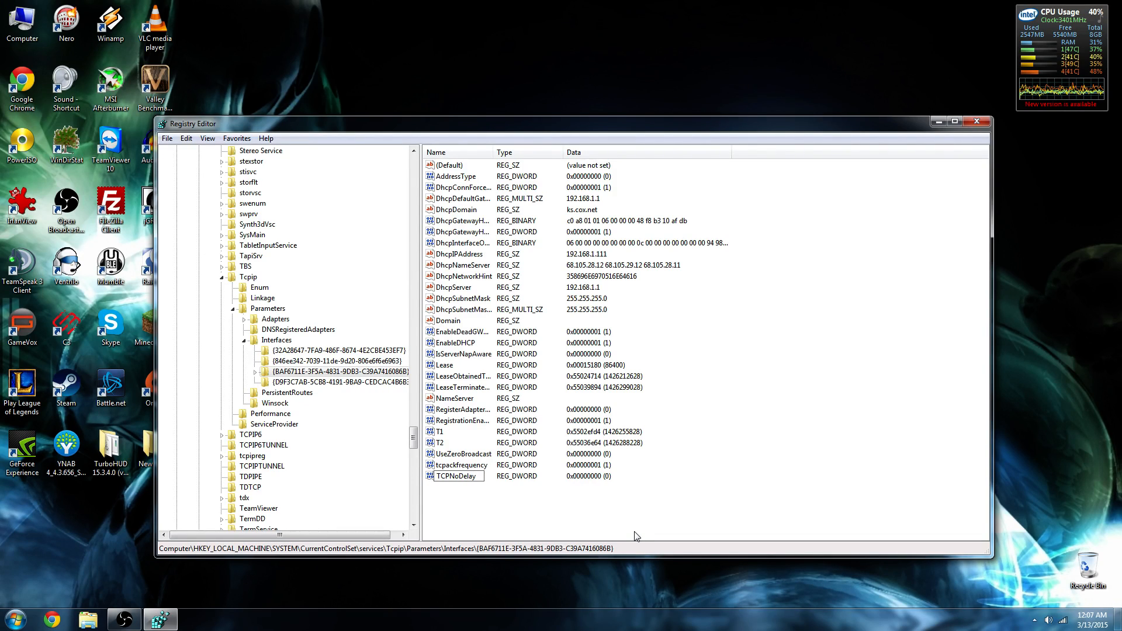
key(Return)
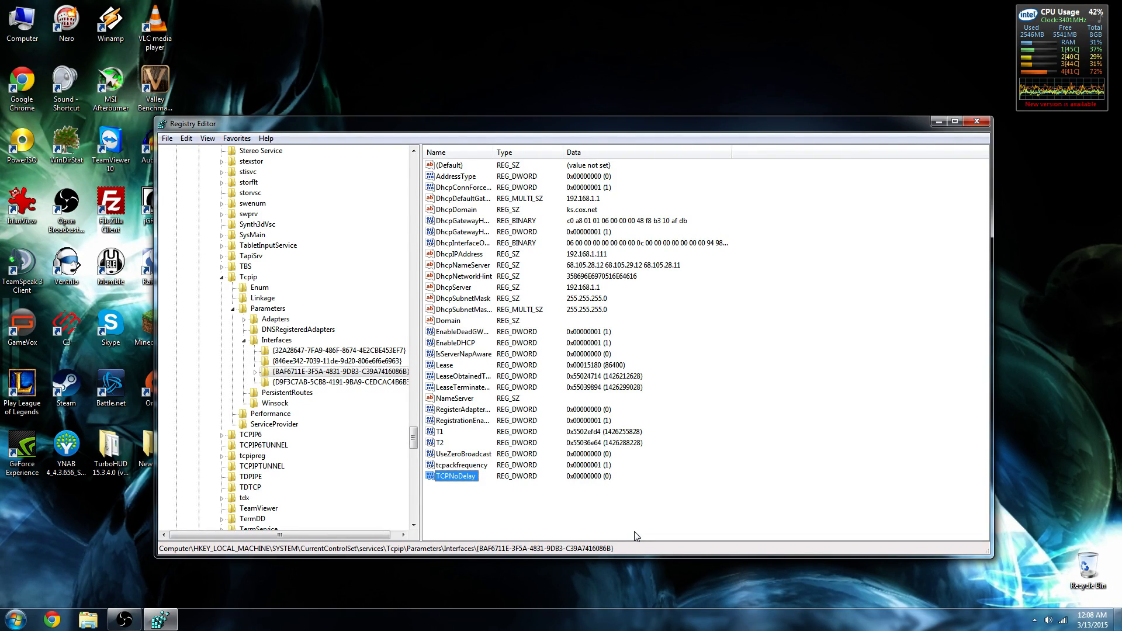
Set TCPNoDelay's data to 1 in the Edit DWORD dialog
key(Return)
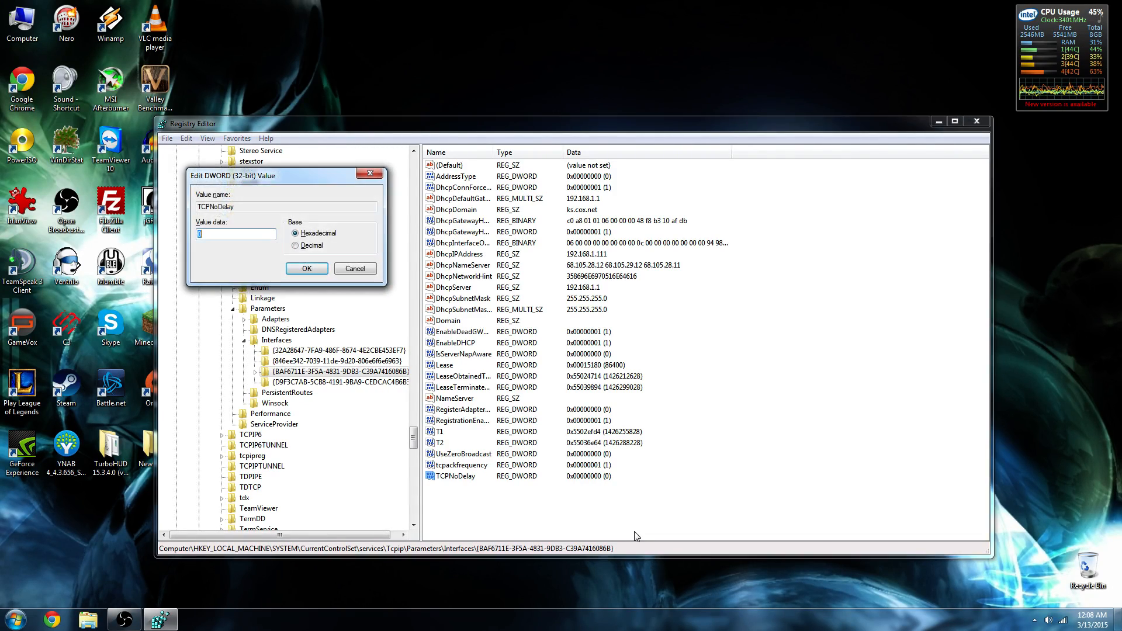
text(1)
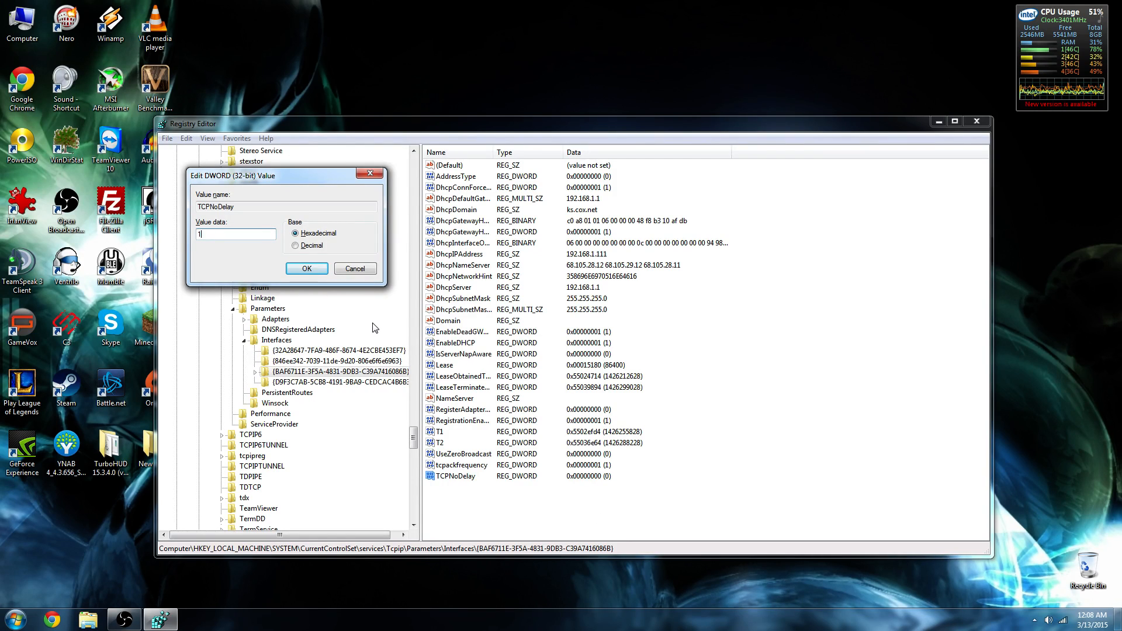
click(307, 268)
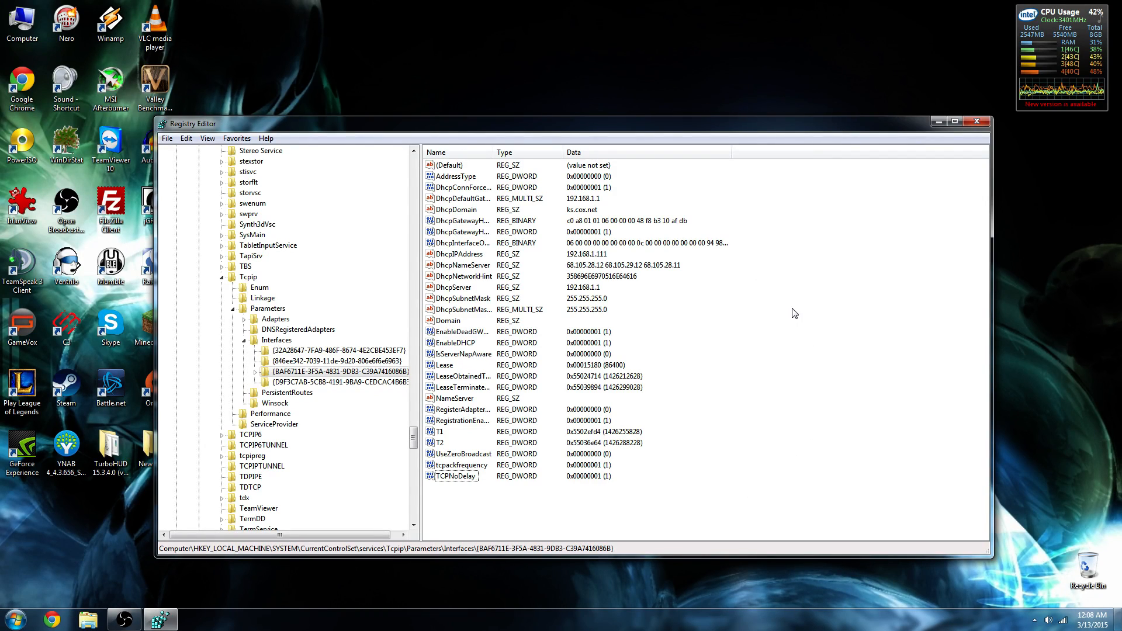
Close Registry Editor, leaving only the Windows desktop showing
click(977, 122)
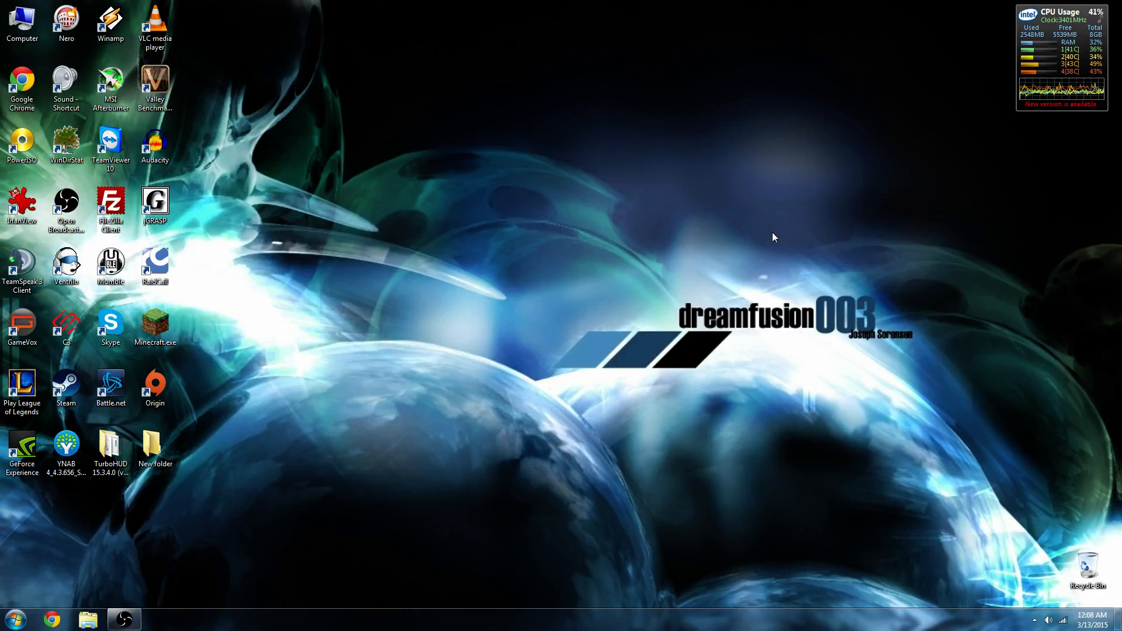